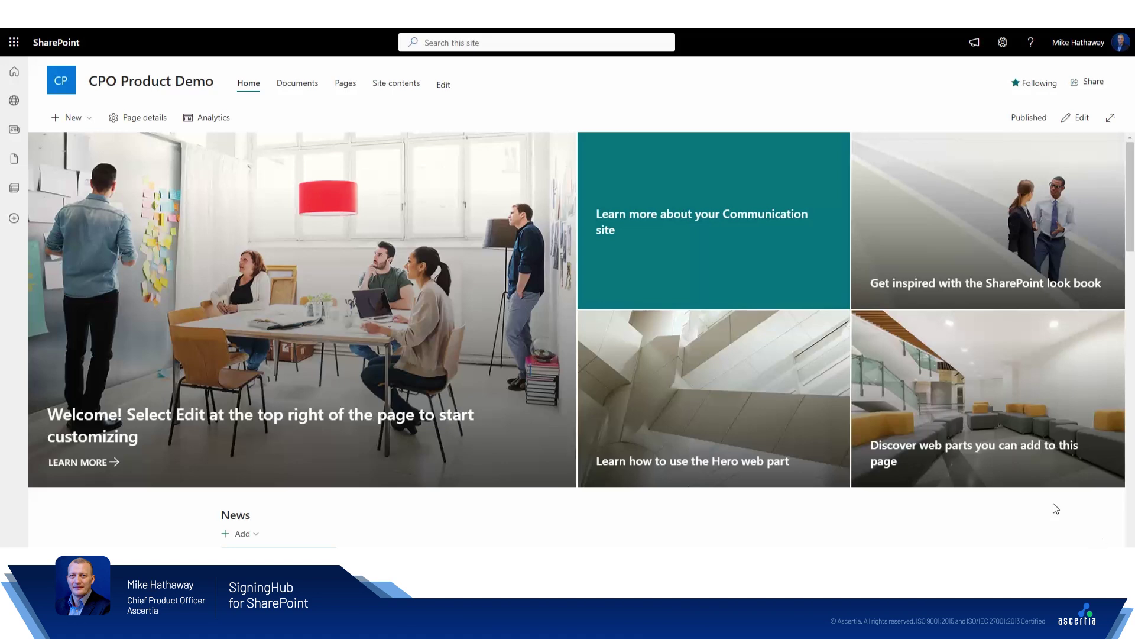
# - Open the site's Documents library and look over the SigningHub toolbar options
pyautogui.click(313, 85)
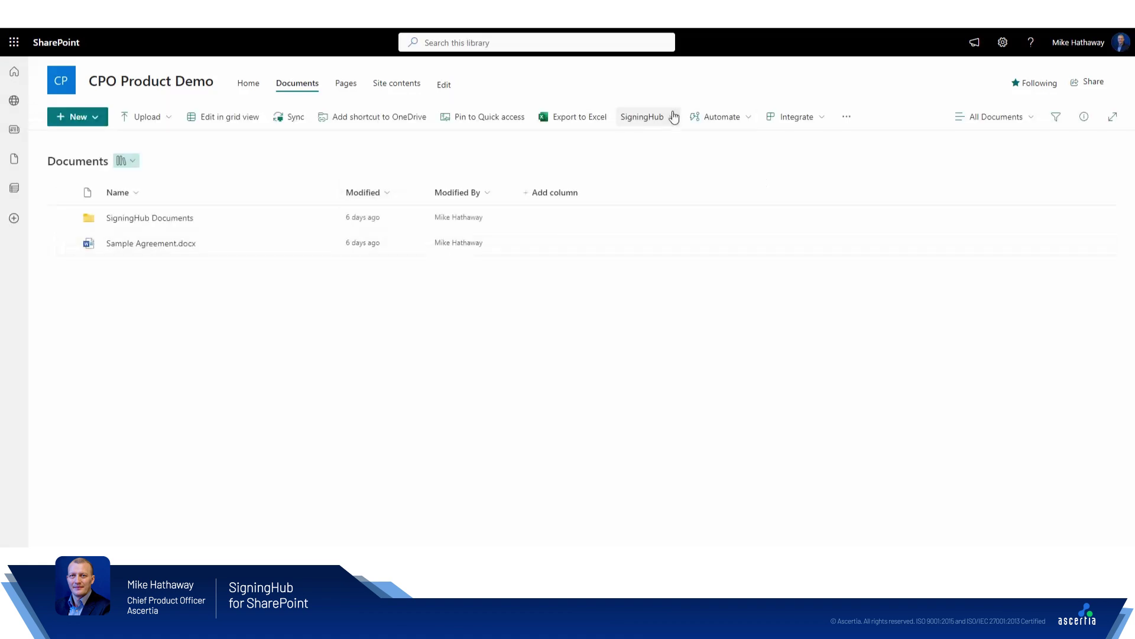
pyautogui.click(673, 116)
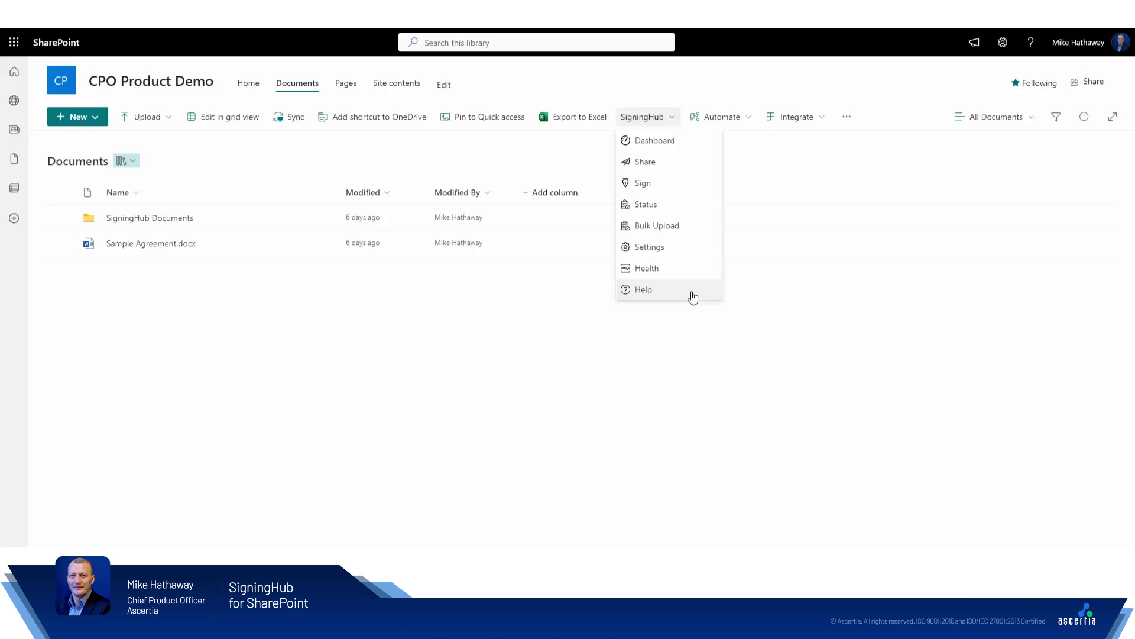
pyautogui.click(471, 304)
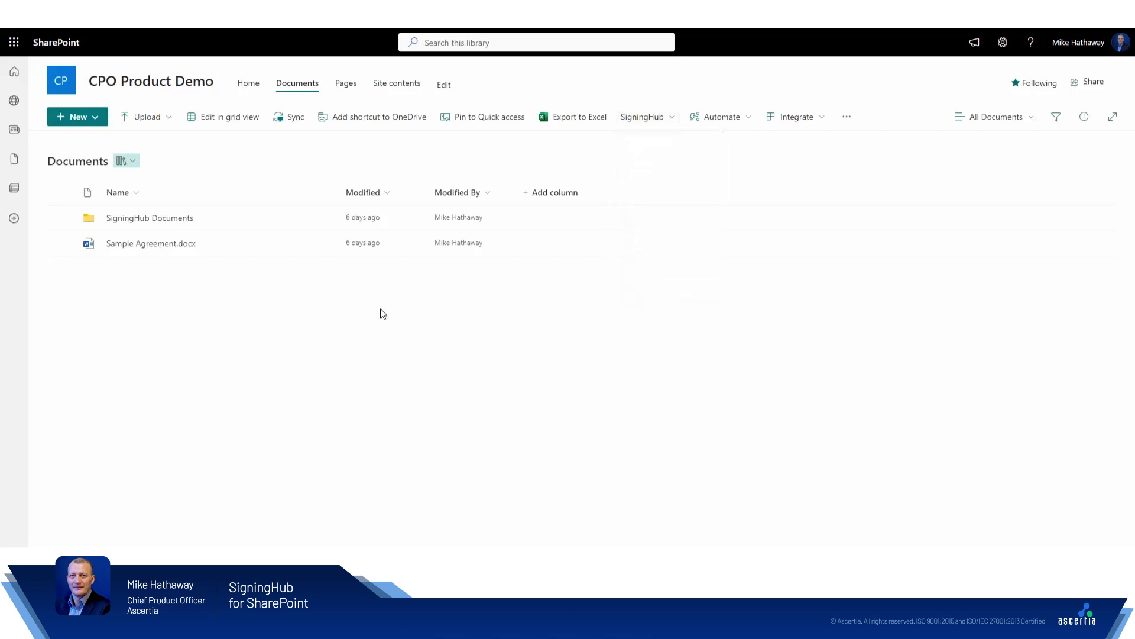
# - Send Sample Agreement.docx to SigningHub using its SigningHub - Sign action
pyautogui.moveTo(206, 250)
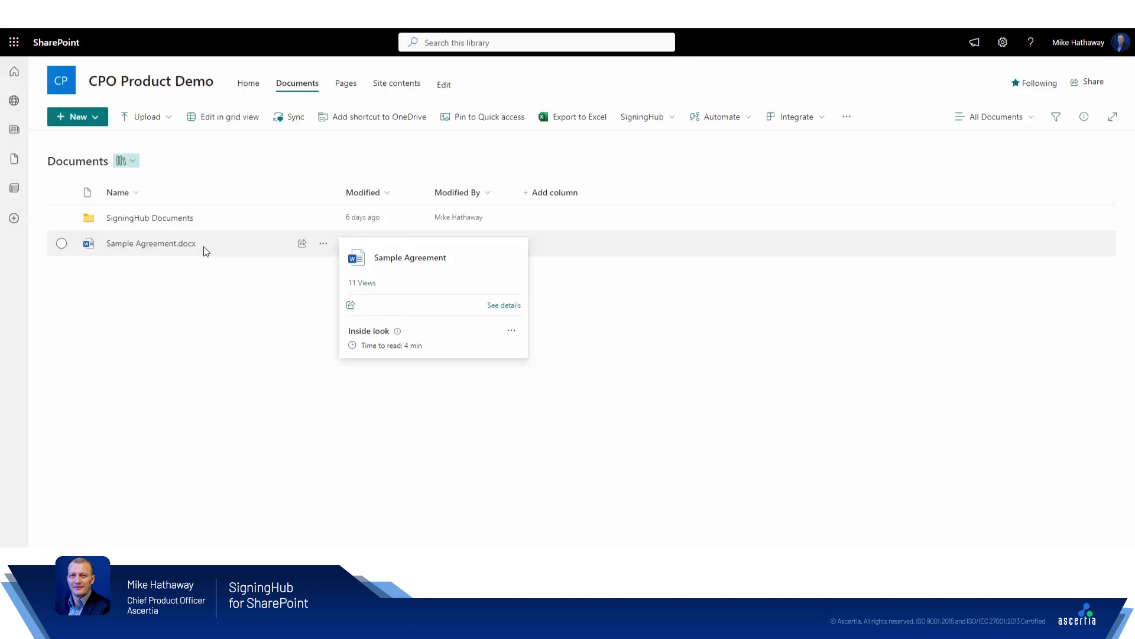
pyautogui.click(324, 244)
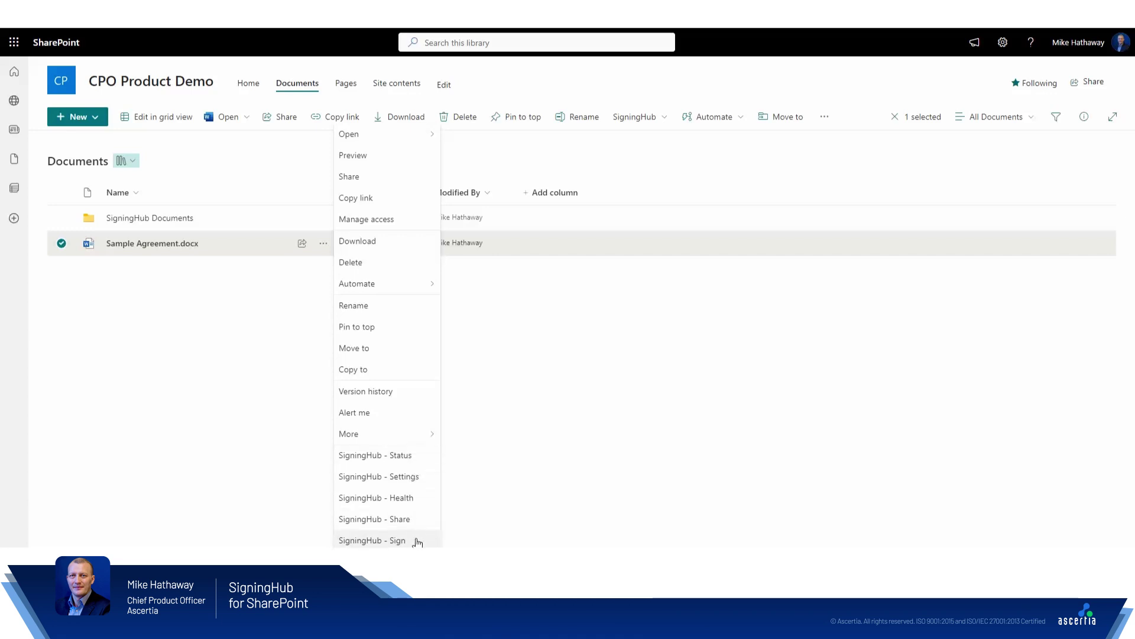
pyautogui.click(417, 541)
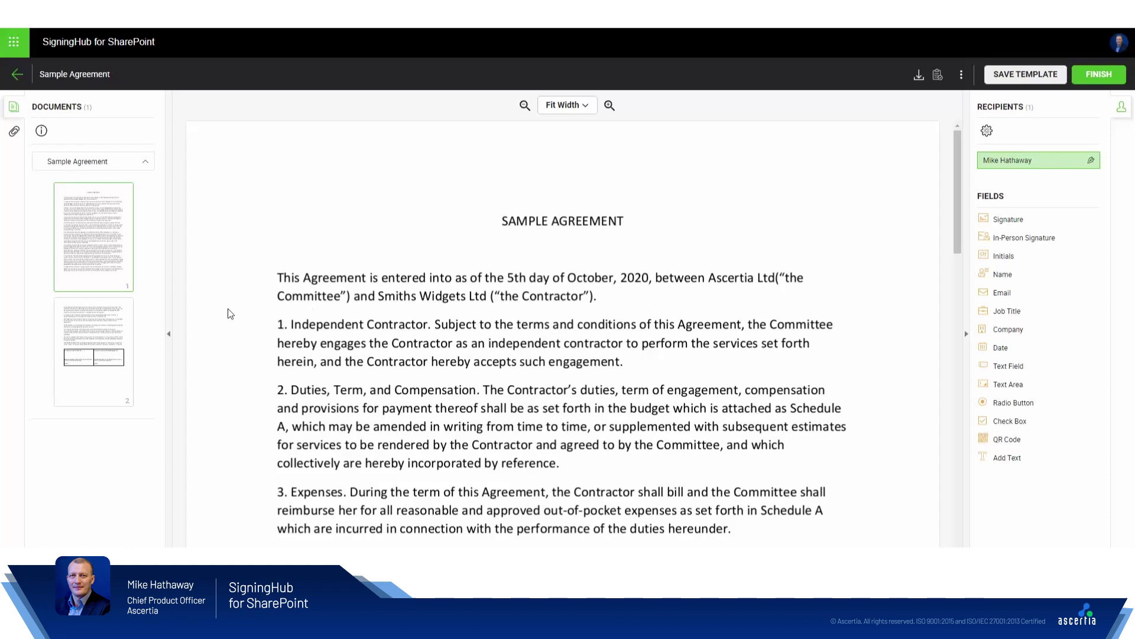
# - Place a signature field in the Ascertia signatory cell on page 2
pyautogui.click(128, 326)
pyautogui.scroll(-10, 563, 299)
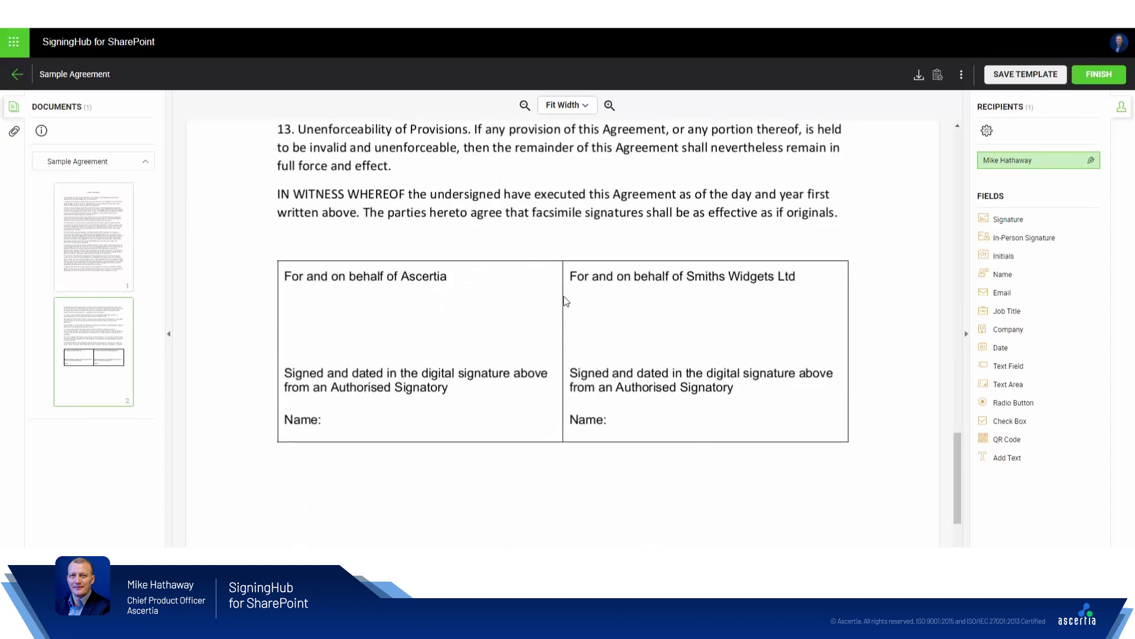
pyautogui.moveTo(984, 220)
pyautogui.mouseDown()
pyautogui.moveTo(355, 308)
pyautogui.moveTo(295, 305)
pyautogui.mouseUp()
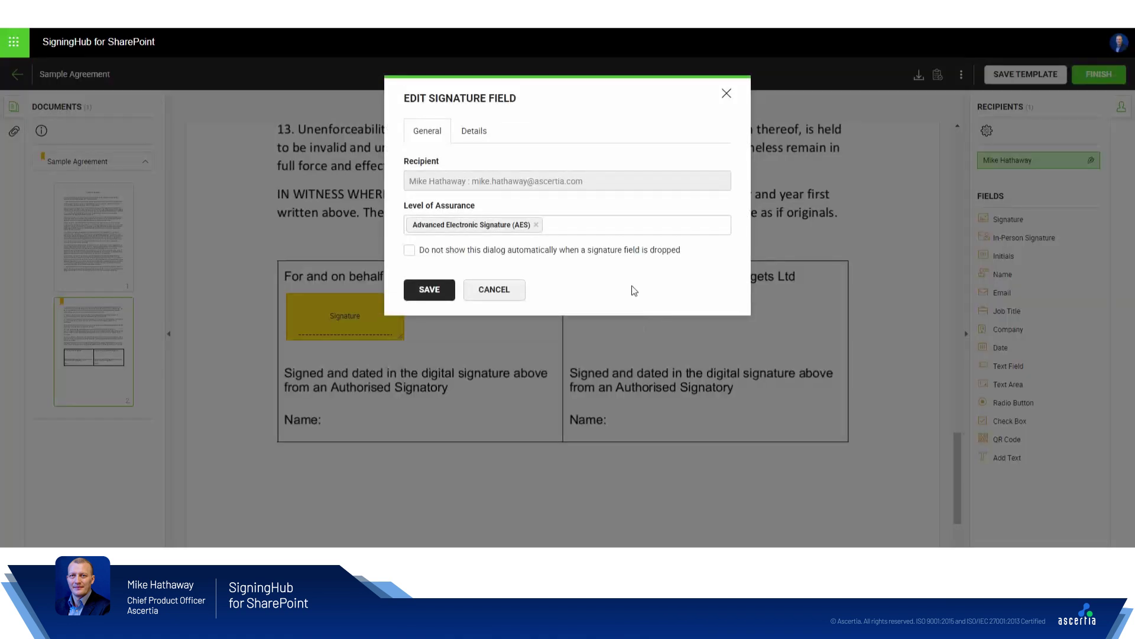
# - Set the field's level of assurance to AES, save it, and widen it across the cell
pyautogui.click(537, 225)
pyautogui.click(539, 225)
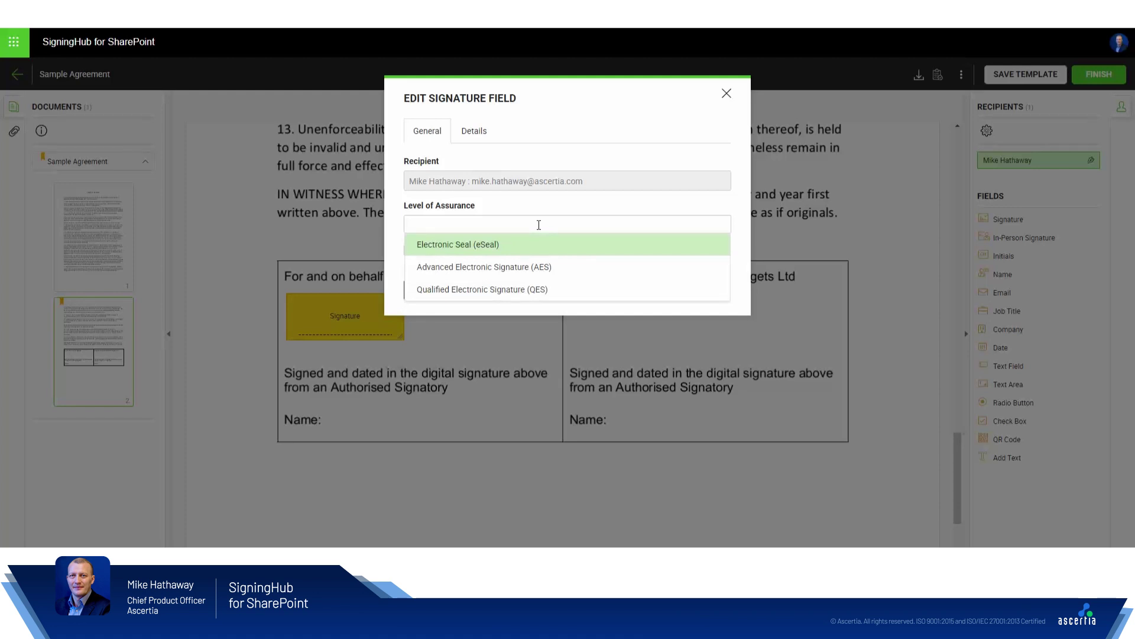
pyautogui.click(490, 267)
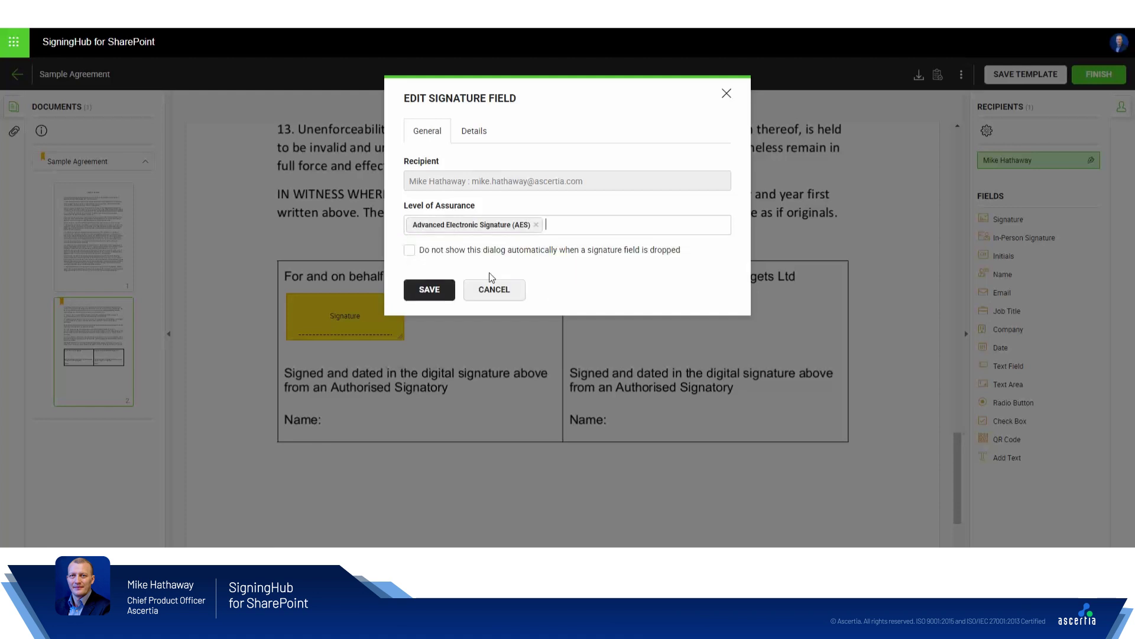
pyautogui.click(432, 294)
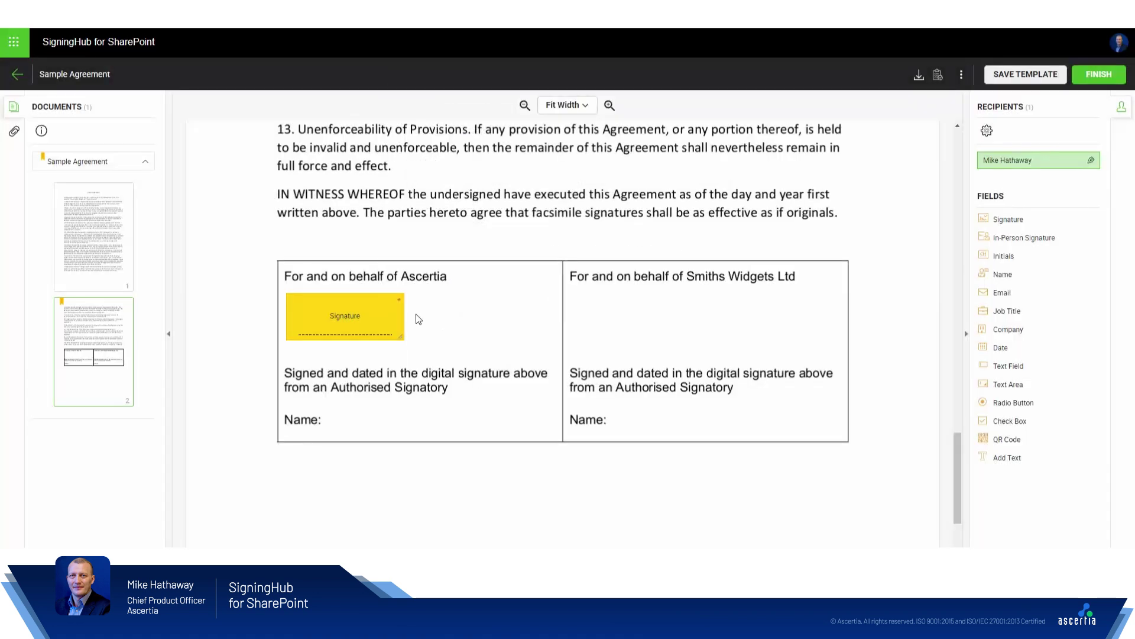
pyautogui.moveTo(405, 313)
pyautogui.mouseDown()
pyautogui.moveTo(544, 312)
pyautogui.moveTo(533, 360)
pyautogui.mouseUp()
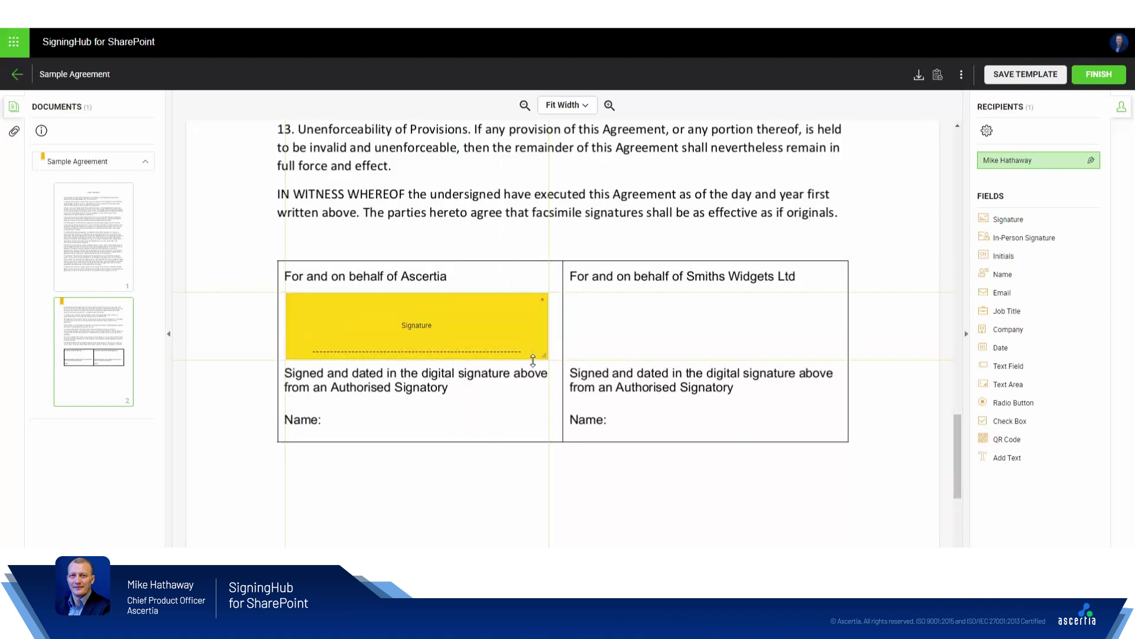
pyautogui.moveTo(502, 314); pyautogui.dragTo(505, 310)
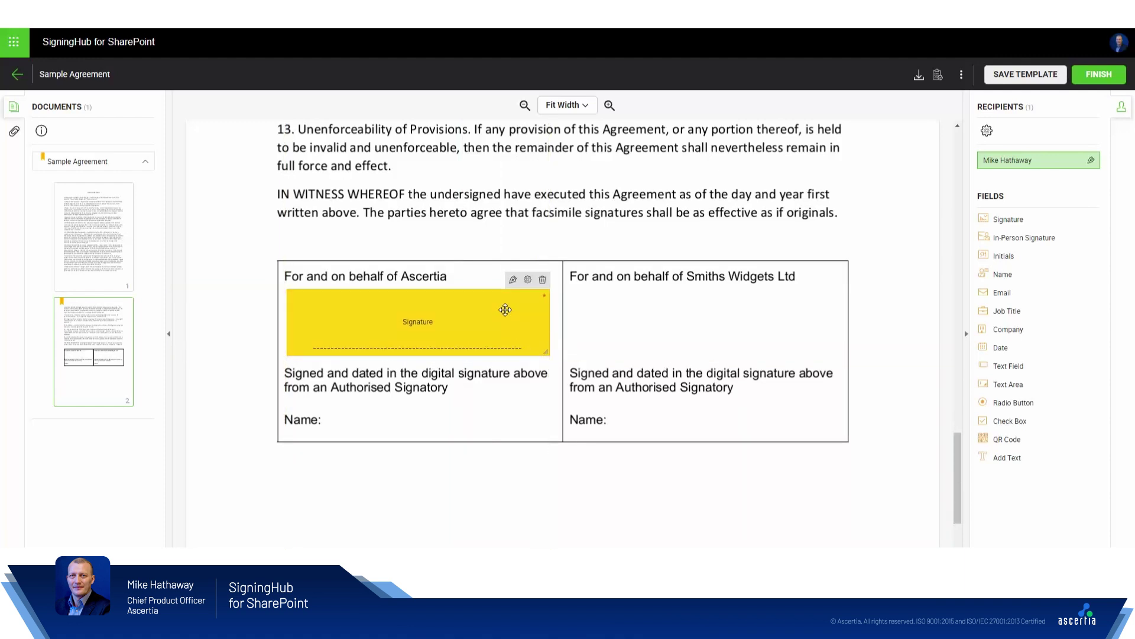
# - Start signing the field with the SigningHub.com - Certification Profile signing capacity
pyautogui.click(513, 280)
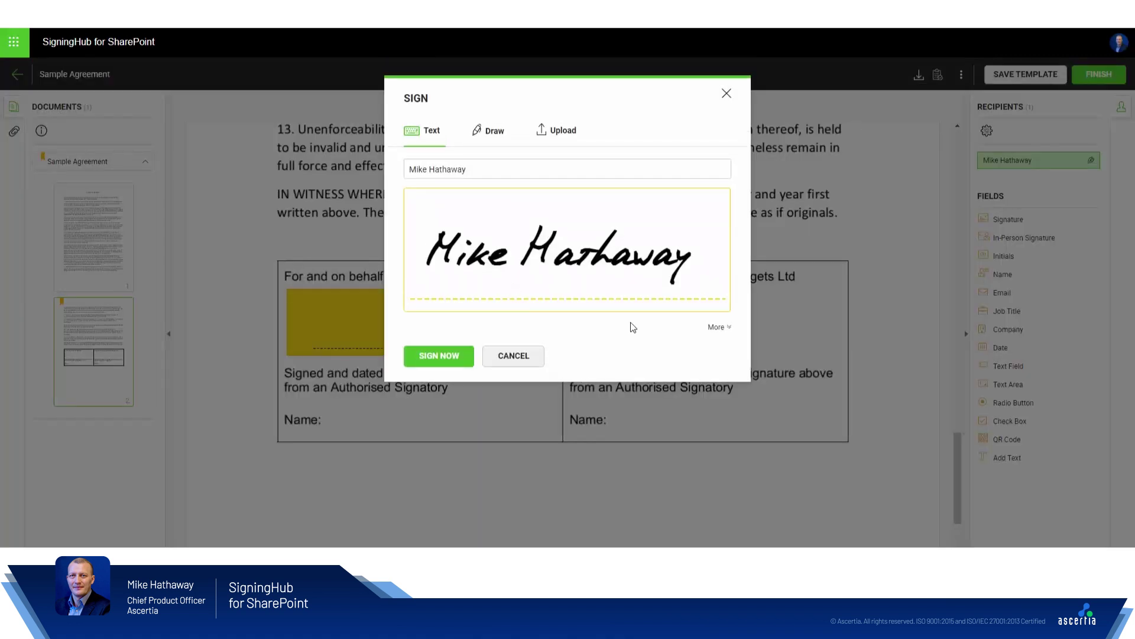
pyautogui.click(717, 327)
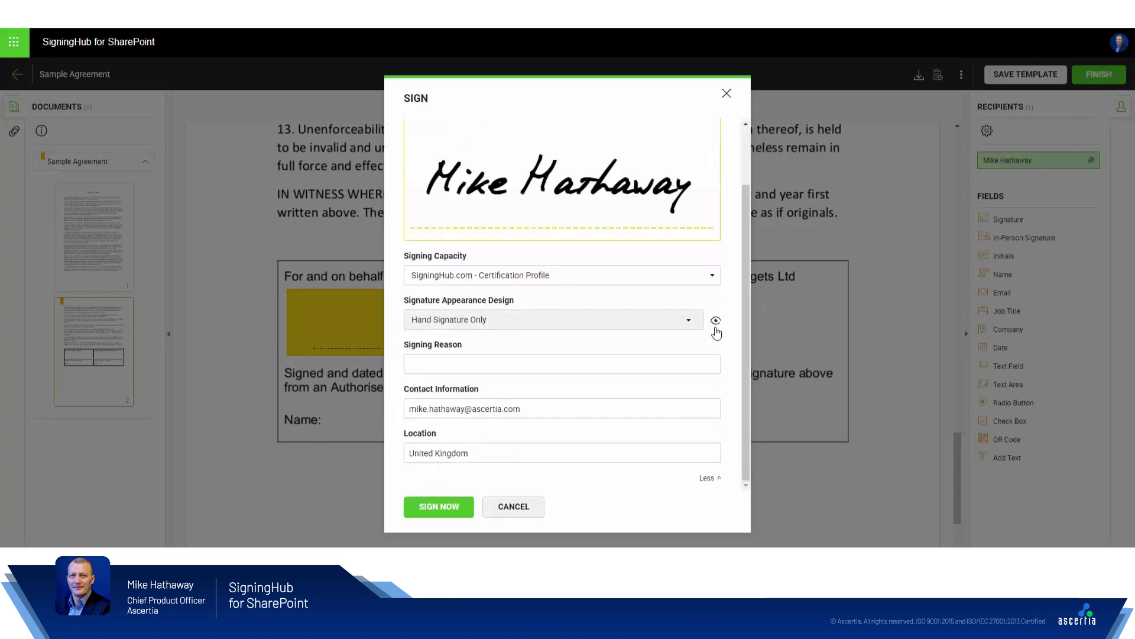
pyautogui.click(698, 276)
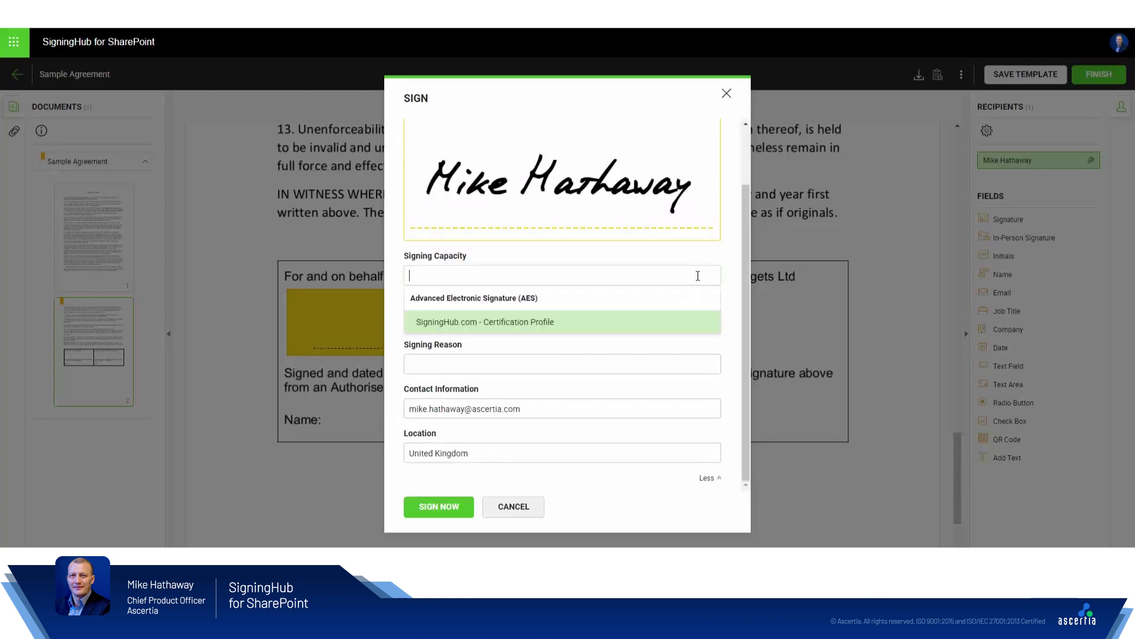
pyautogui.click(561, 327)
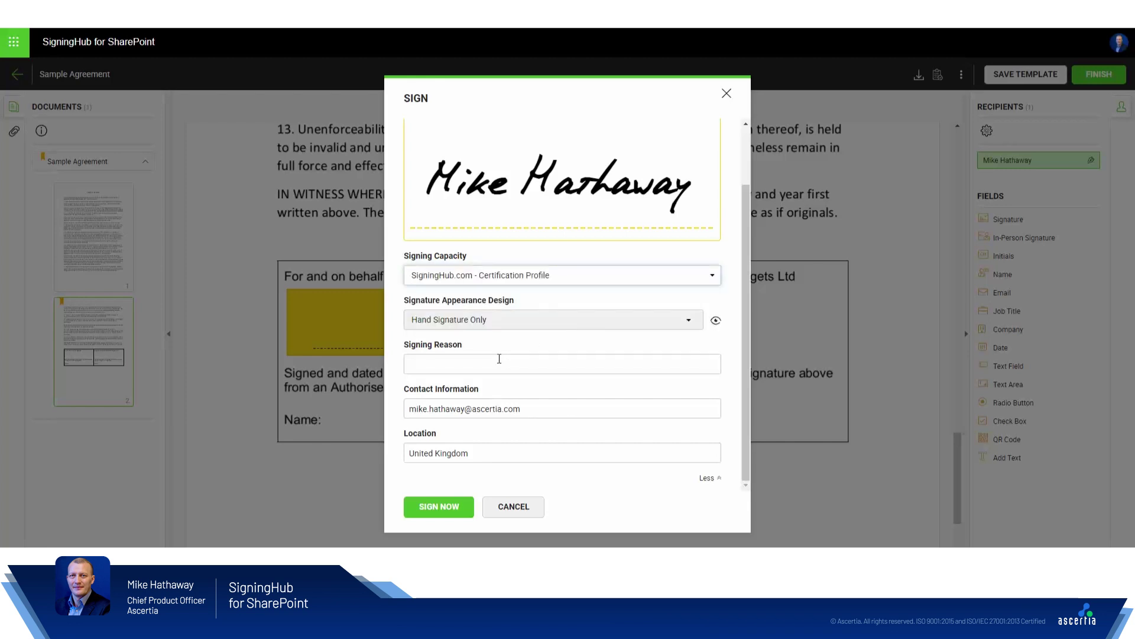
# - Try the Draw and Upload signature options, then go back to the typed Text signature
pyautogui.scroll(2, 499, 359)
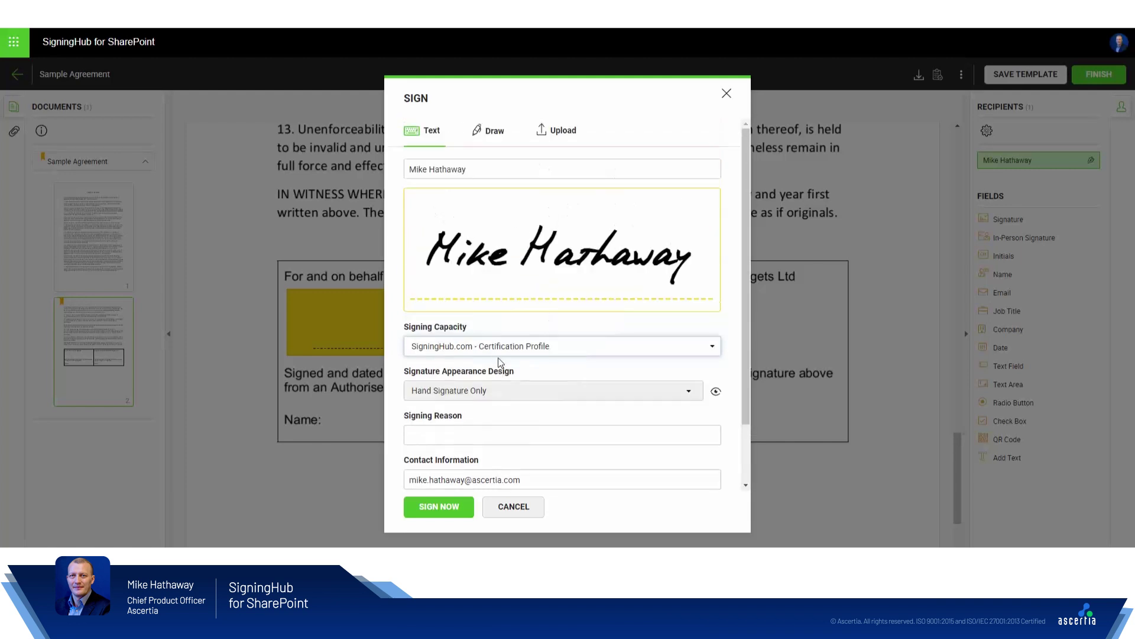
pyautogui.moveTo(477, 170); pyautogui.dragTo(380, 168)
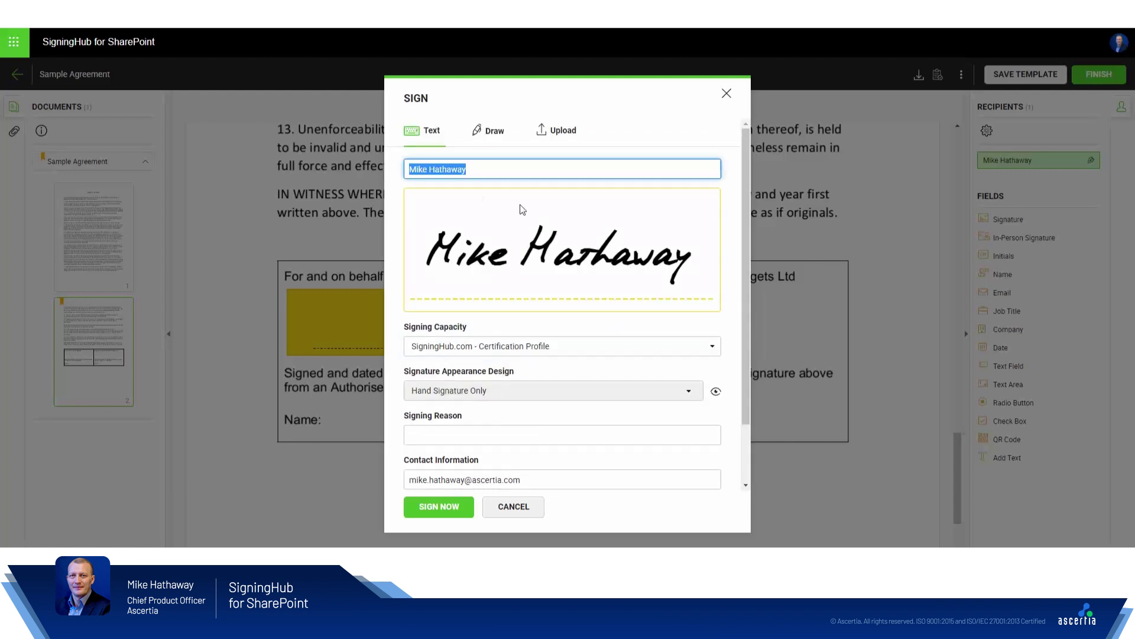
pyautogui.click(493, 131)
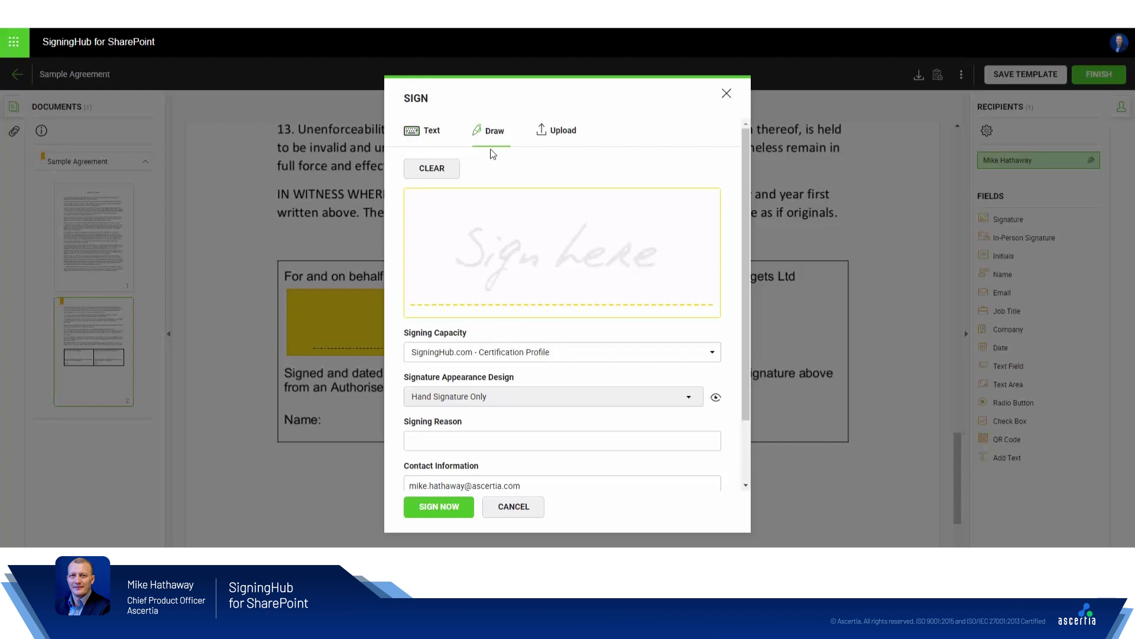
pyautogui.moveTo(465, 220)
pyautogui.mouseDown()
pyautogui.moveTo(426, 272)
pyautogui.moveTo(491, 226)
pyautogui.moveTo(559, 258)
pyautogui.moveTo(621, 240)
pyautogui.moveTo(625, 272)
pyautogui.mouseUp()
pyautogui.click(553, 131)
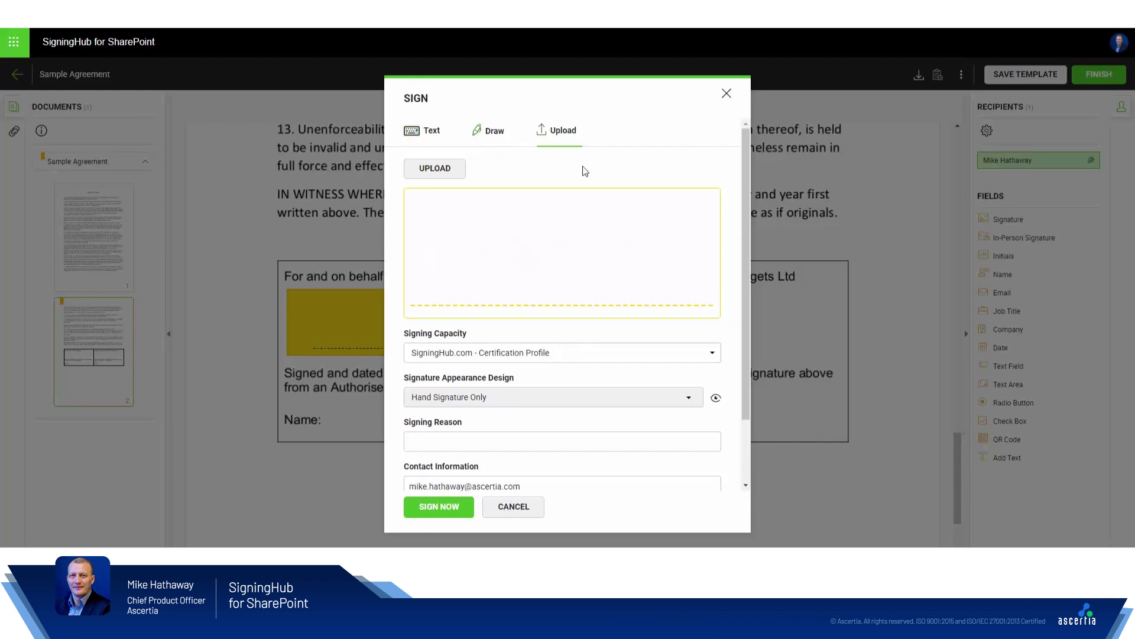
pyautogui.click(424, 130)
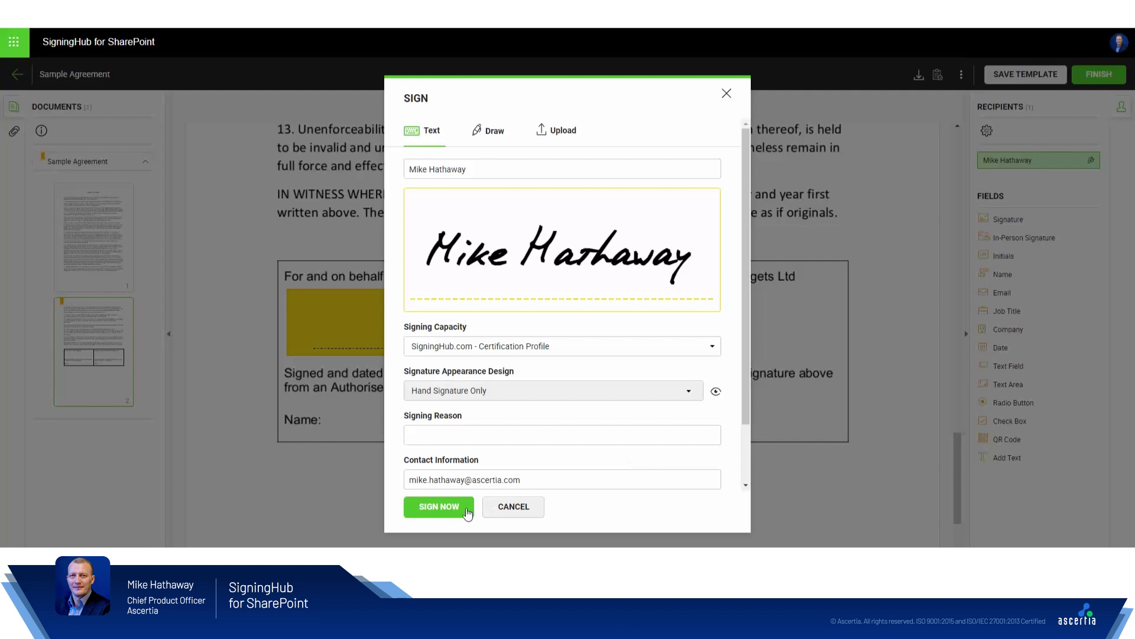
# - Apply the prepared signature and submit the account password
pyautogui.click(446, 511)
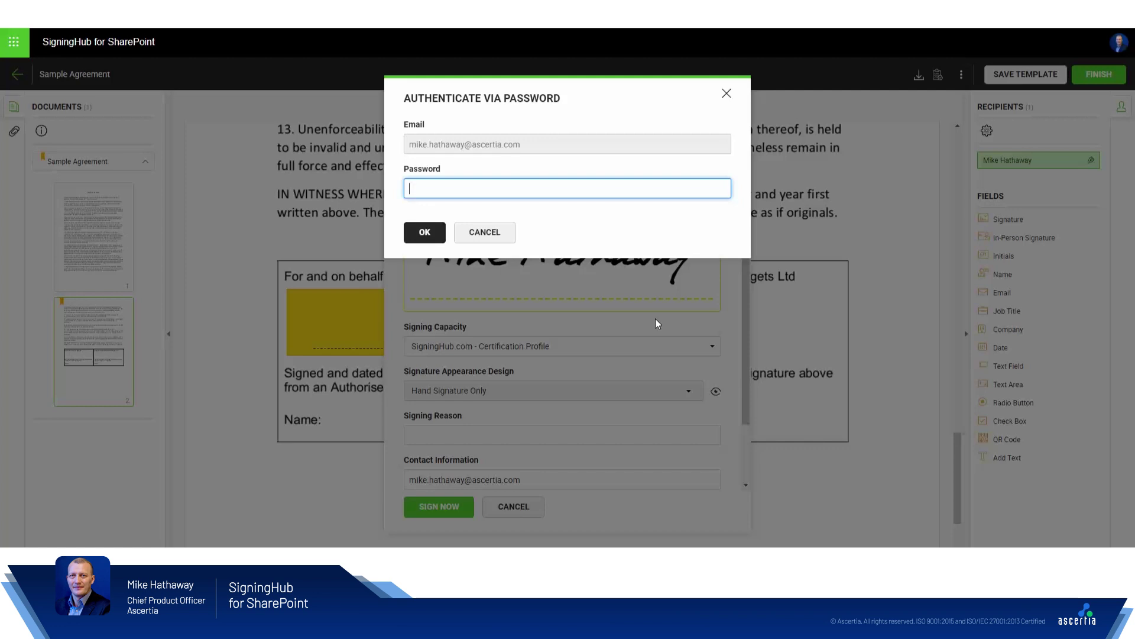
pyautogui.write('•••••••')
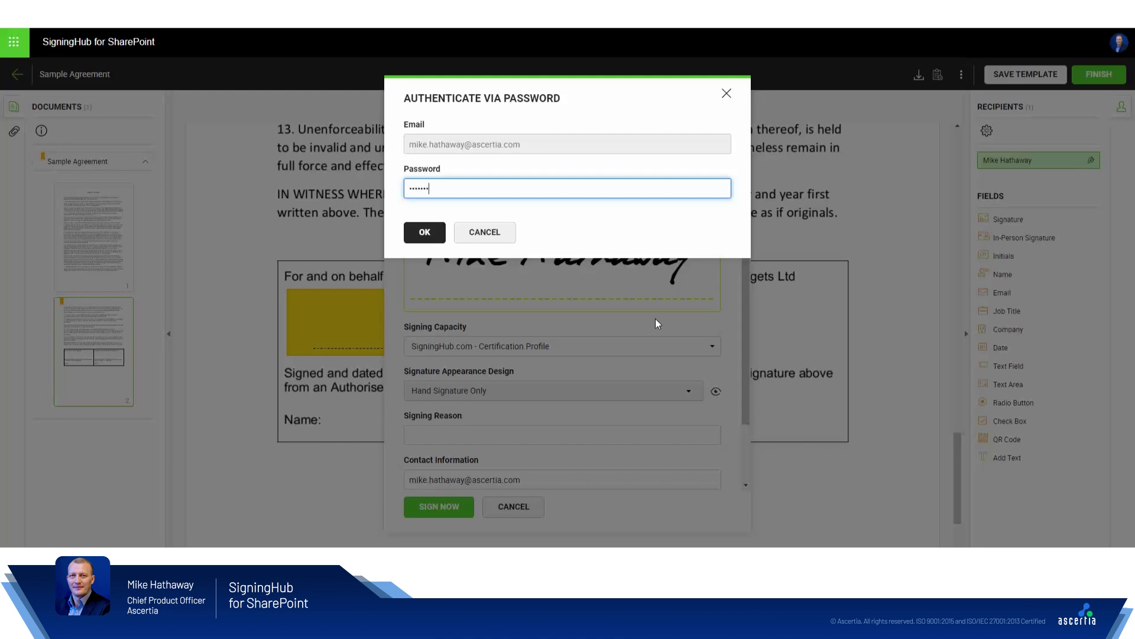
pyautogui.write('•••••••')
pyautogui.press('Return')
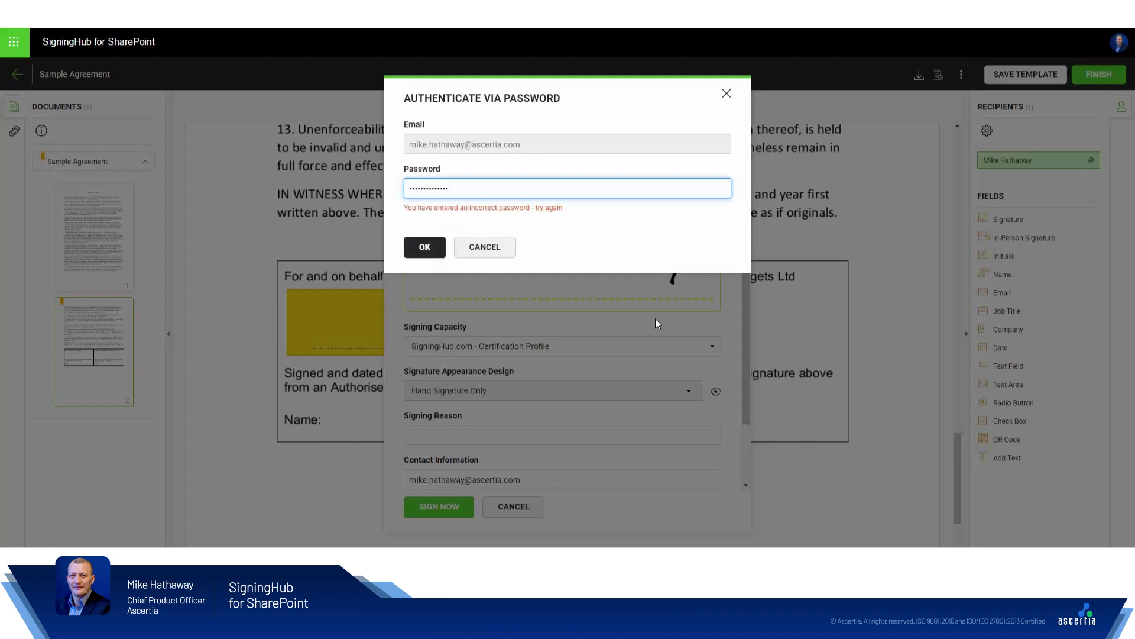
# - Clear the mistyped password, re-enter the correct account password and submit to sign
pyautogui.hotkey('ctrl', 'a')
pyautogui.press('BackSpace')
pyautogui.write('•••••••')
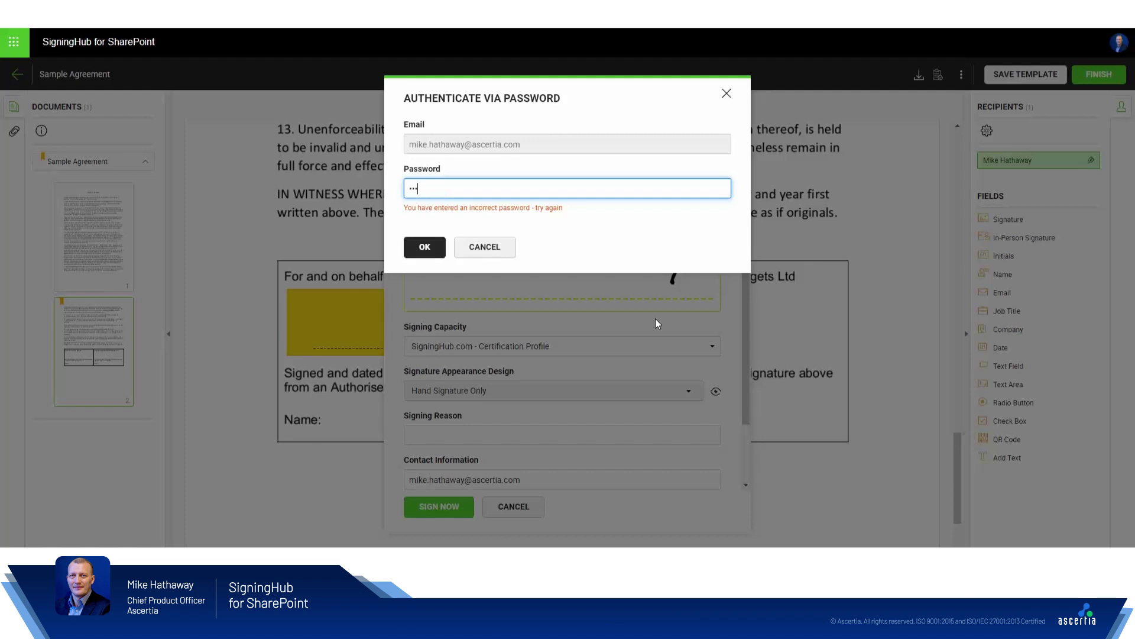
pyautogui.write('••••')
pyautogui.press('Return')
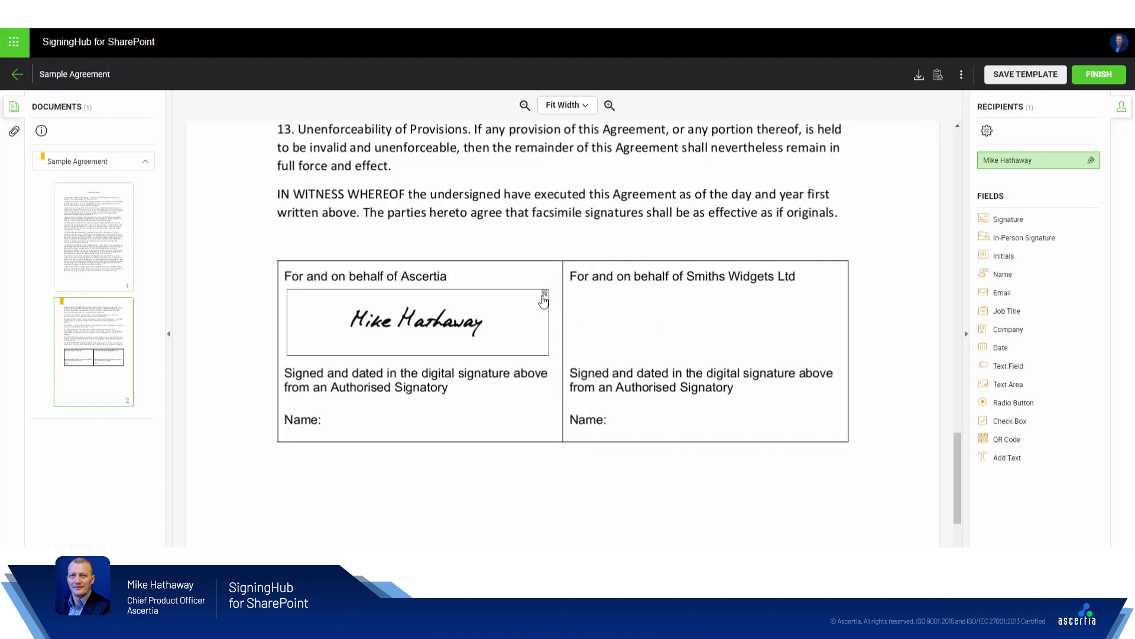
# - Open the signature's full verification details and highlight its validity, PAdES-B-LT type and timestamp values
pyautogui.click(425, 327)
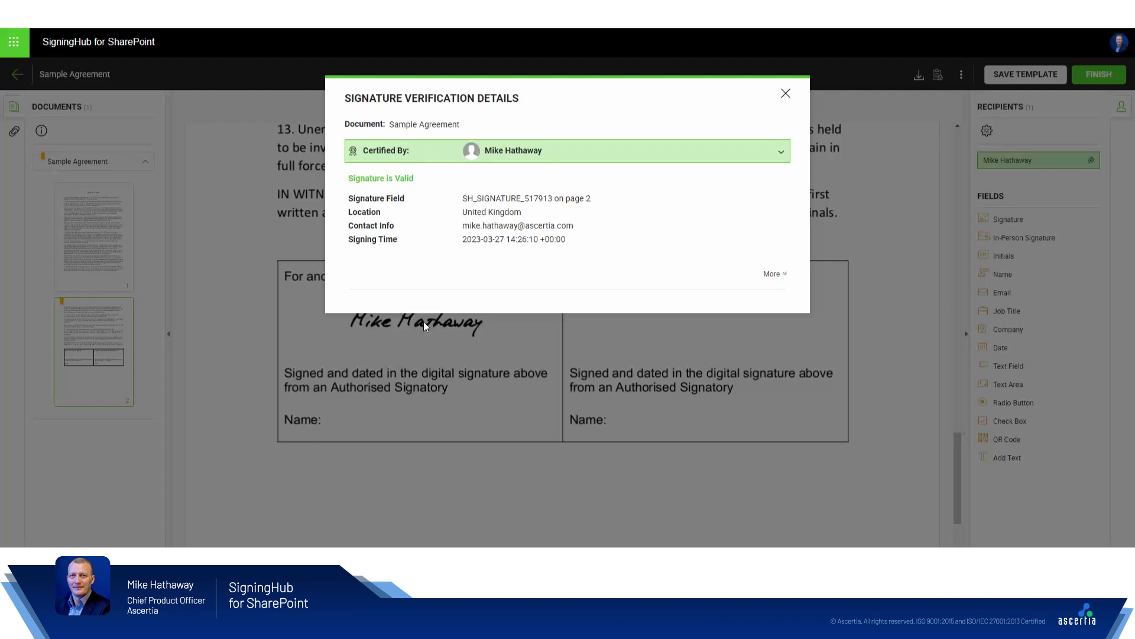
pyautogui.click(772, 274)
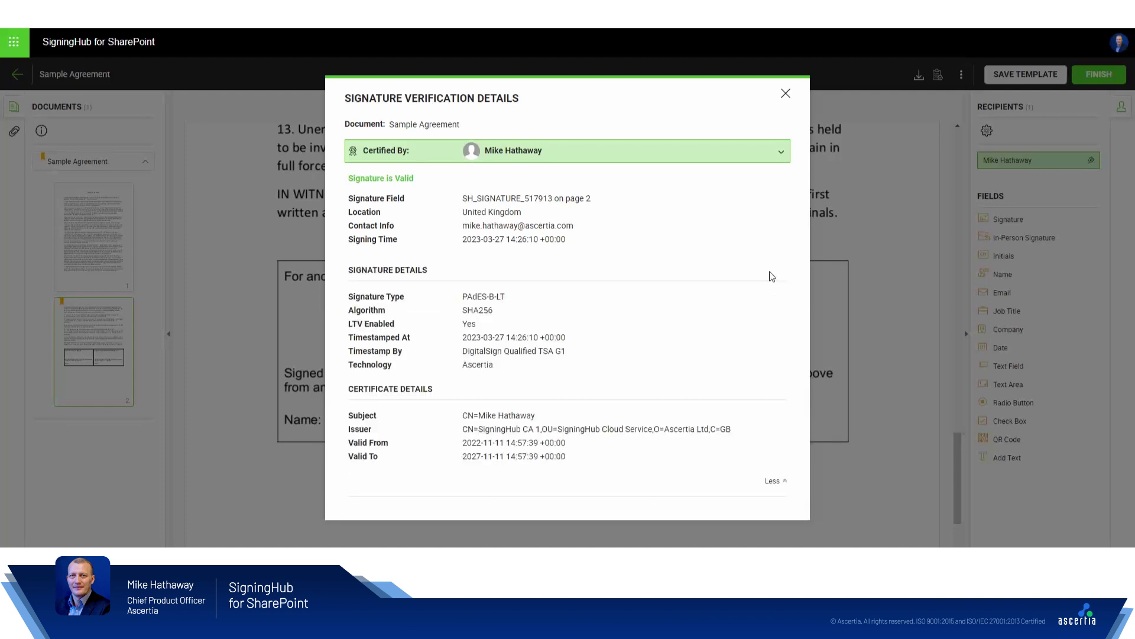
pyautogui.doubleClick(375, 179)
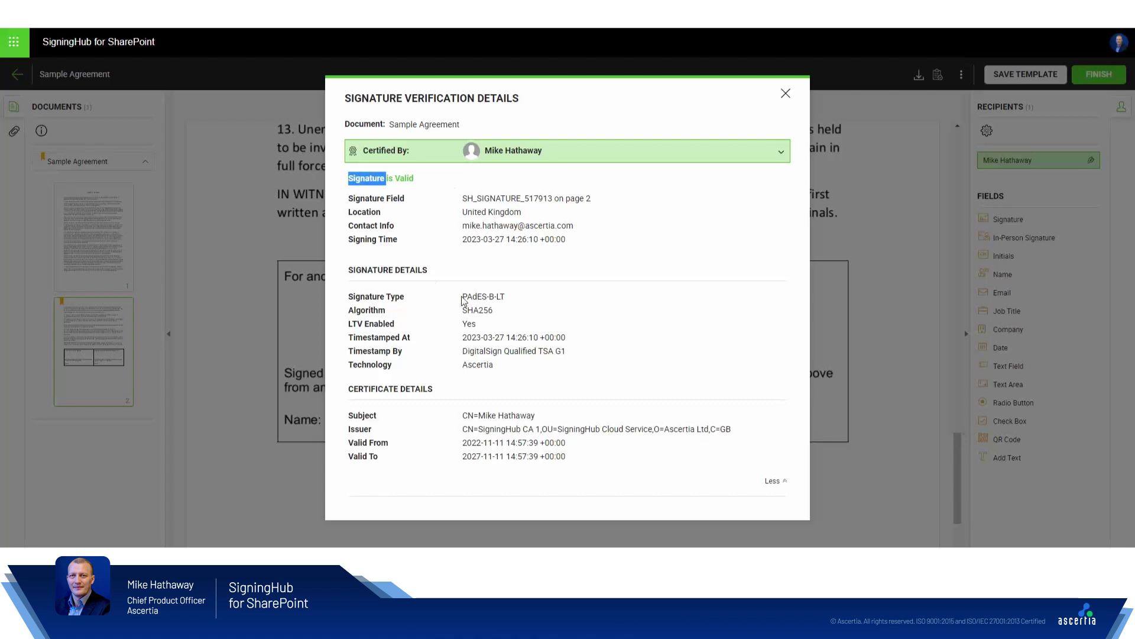
pyautogui.moveTo(462, 296); pyautogui.dragTo(506, 297)
pyautogui.moveTo(458, 351); pyautogui.dragTo(568, 365)
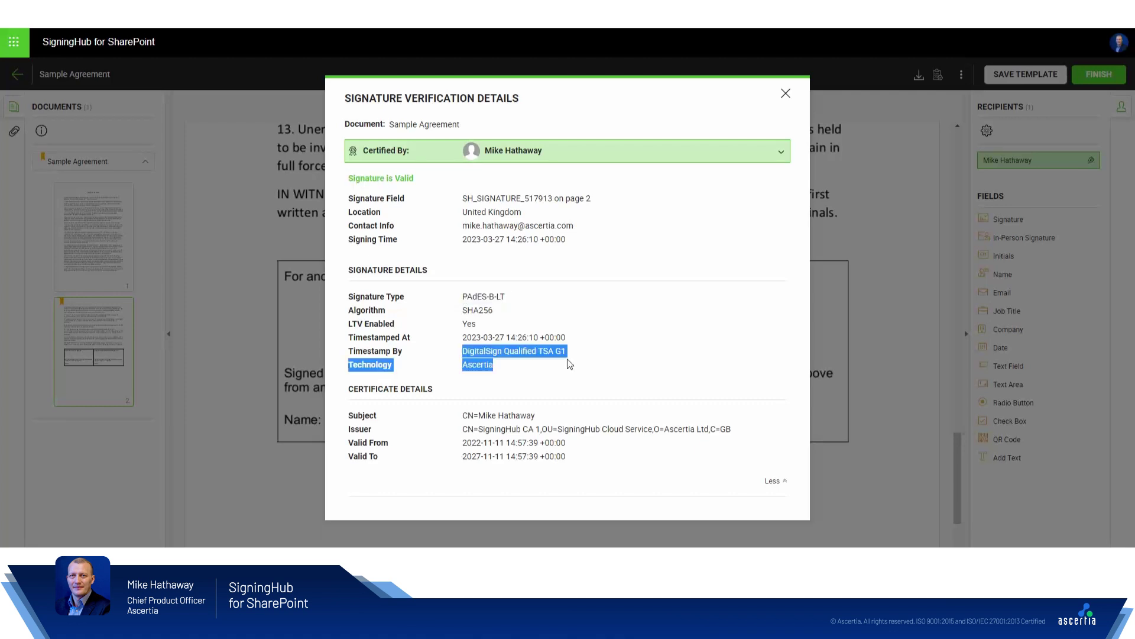
pyautogui.click(576, 366)
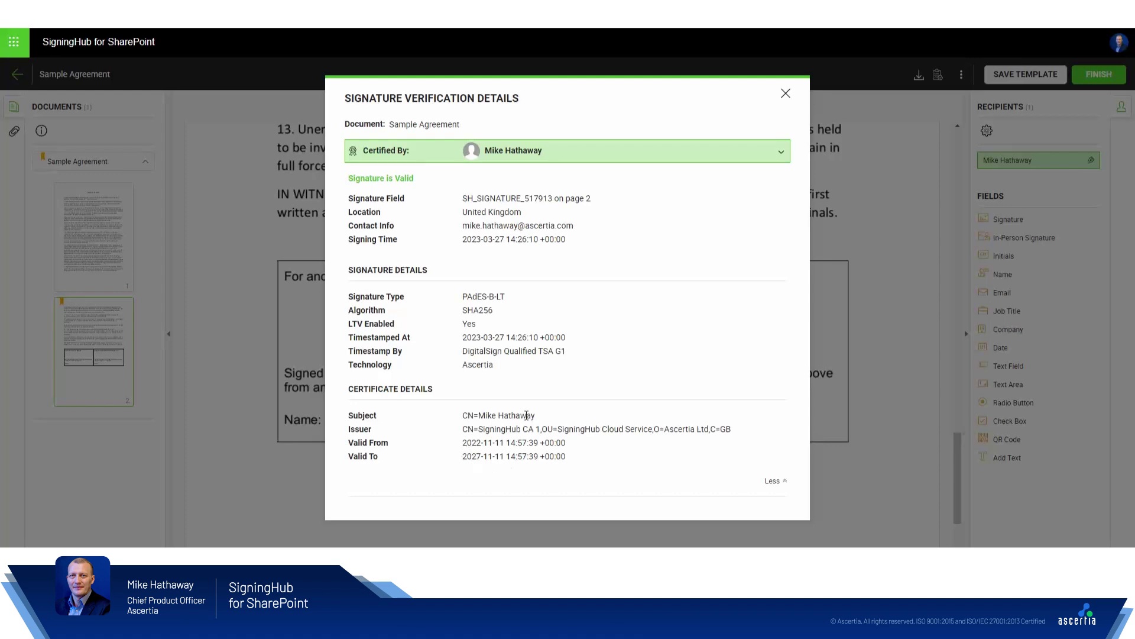
# - Close the verification details and dismiss the evidence report download notice
pyautogui.click(785, 93)
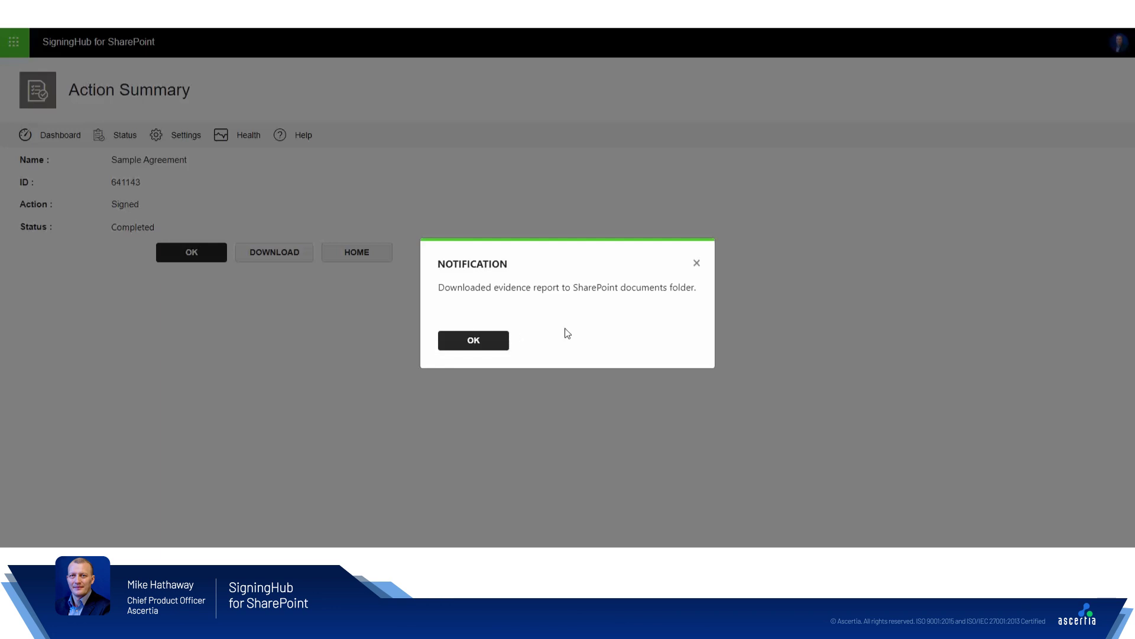
pyautogui.click(476, 342)
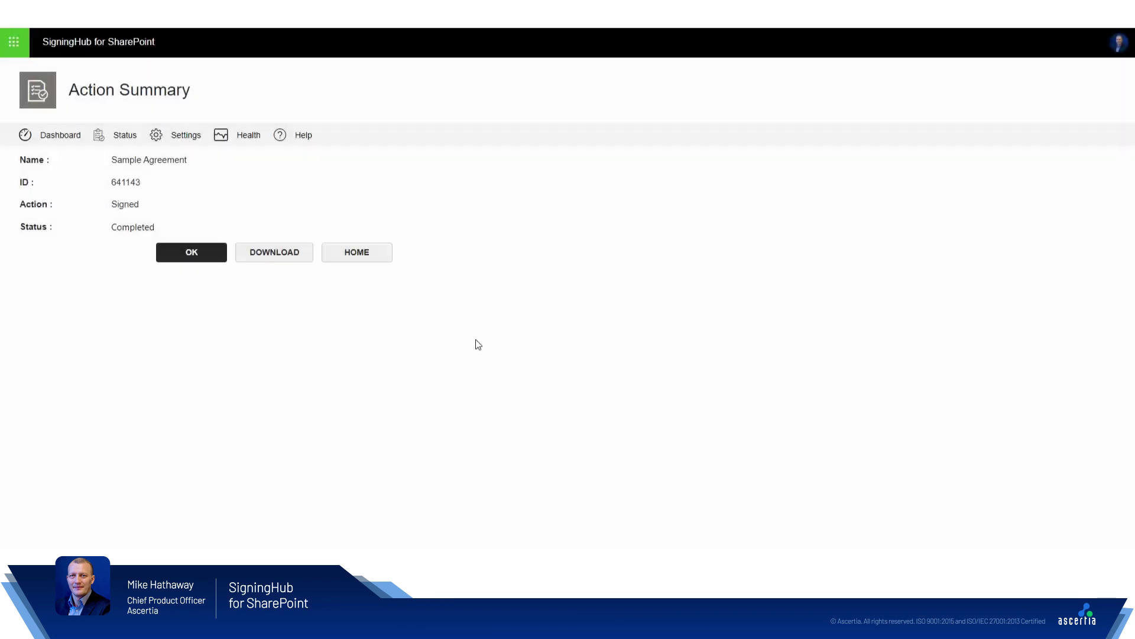
# - Check SigningHub Status showing Sample Agreement Completed on Mar 27, 2023, then return to the site home
pyautogui.click(192, 257)
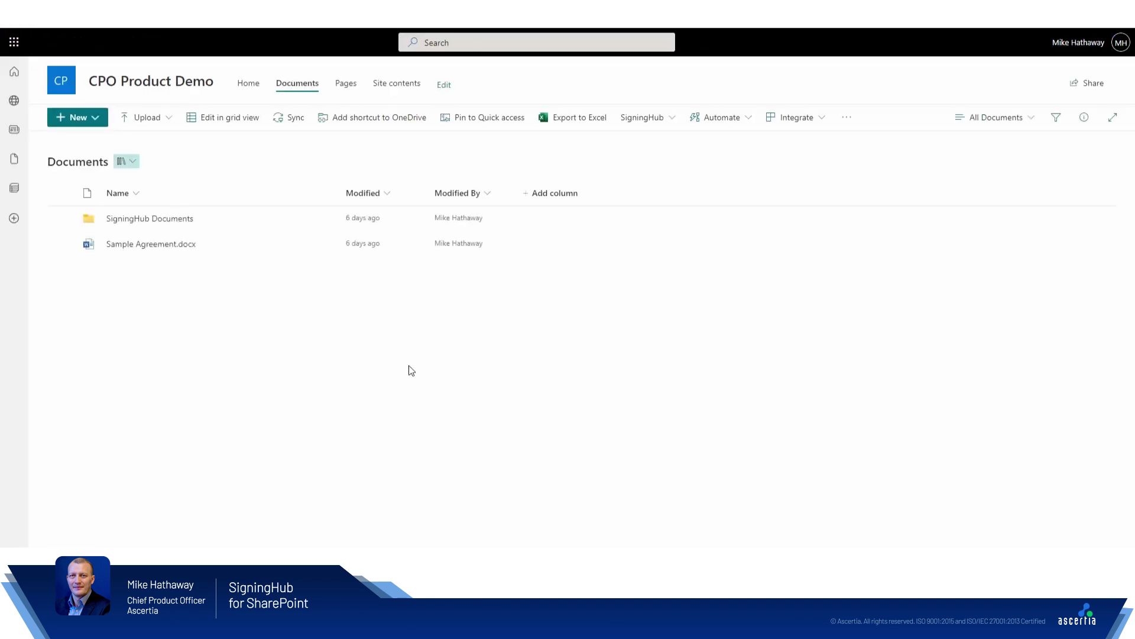
pyautogui.click(664, 123)
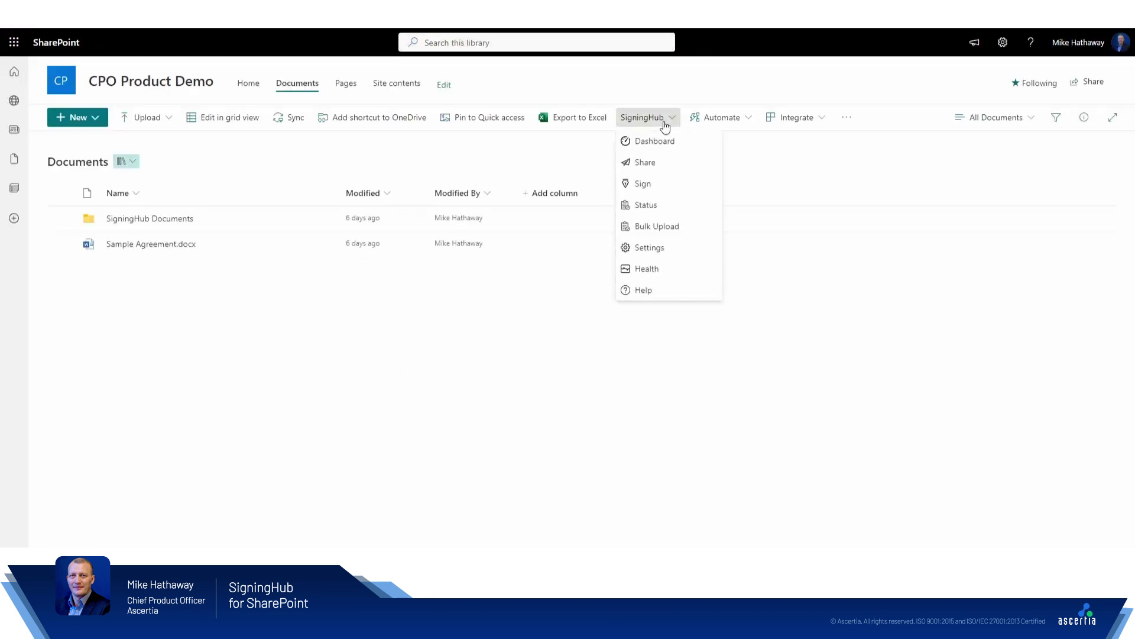
pyautogui.click(658, 207)
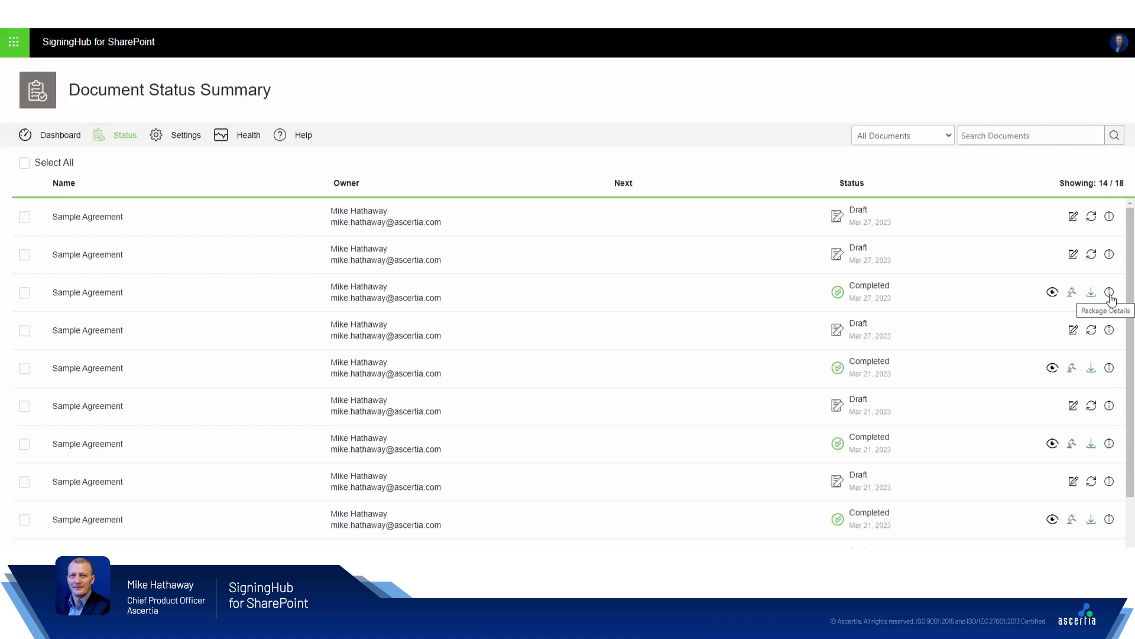
pyautogui.click(14, 43)
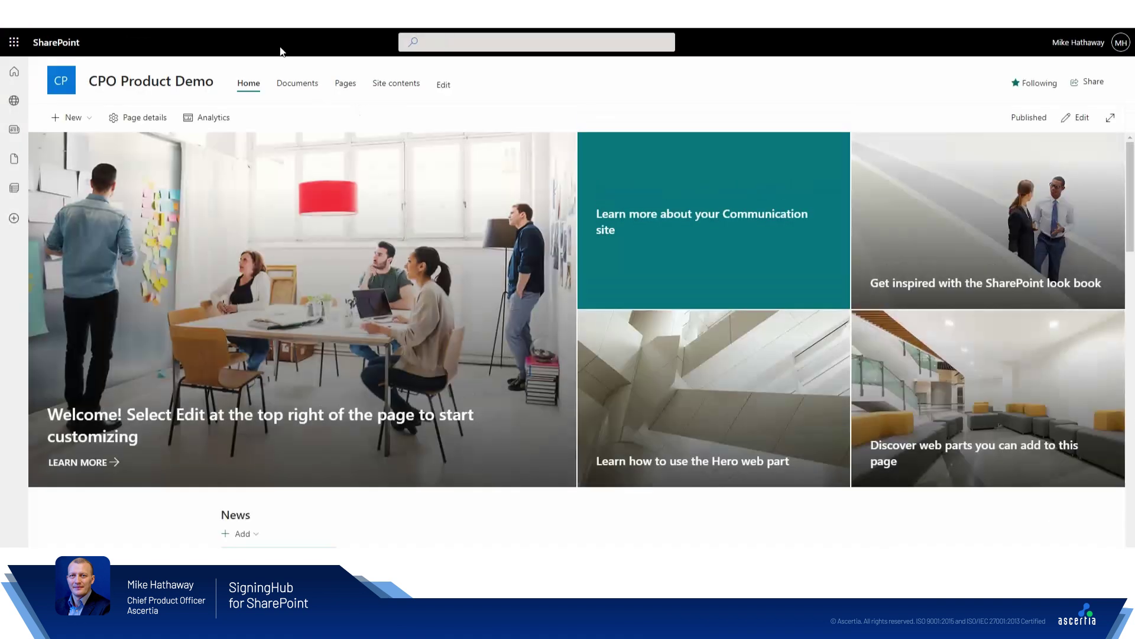
# - Open Documents > SigningHub Documents and locate Sample Agreement_641143.PDF and Sample Agreement_EvidenceReport_641143.pdf
pyautogui.click(297, 83)
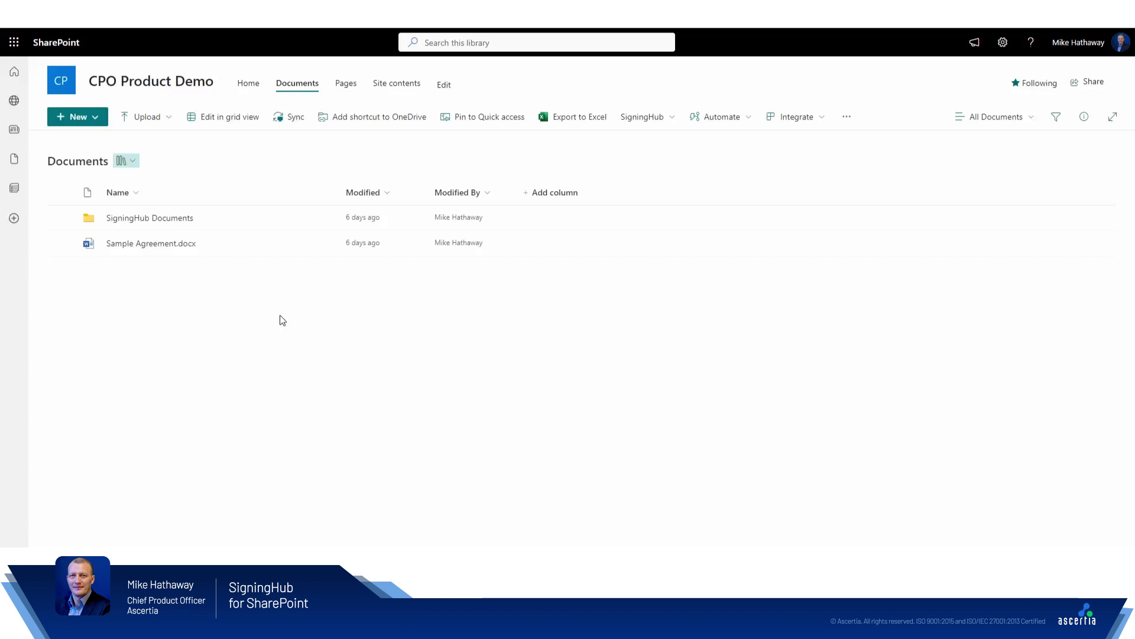
pyautogui.click(168, 219)
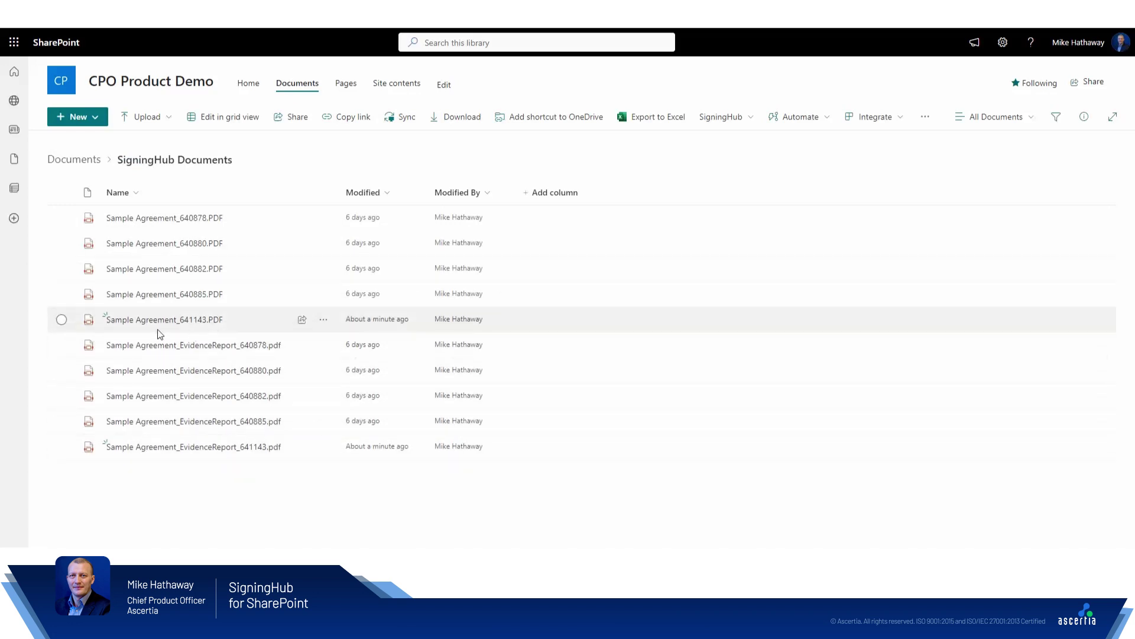
pyautogui.moveTo(124, 328)
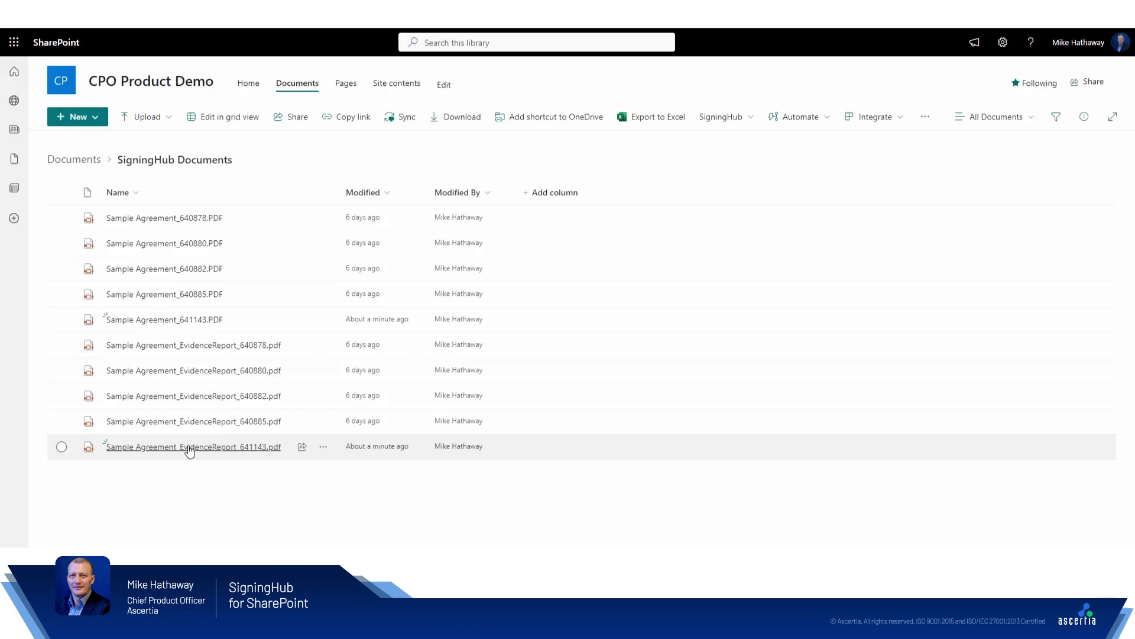
pyautogui.moveTo(264, 452)
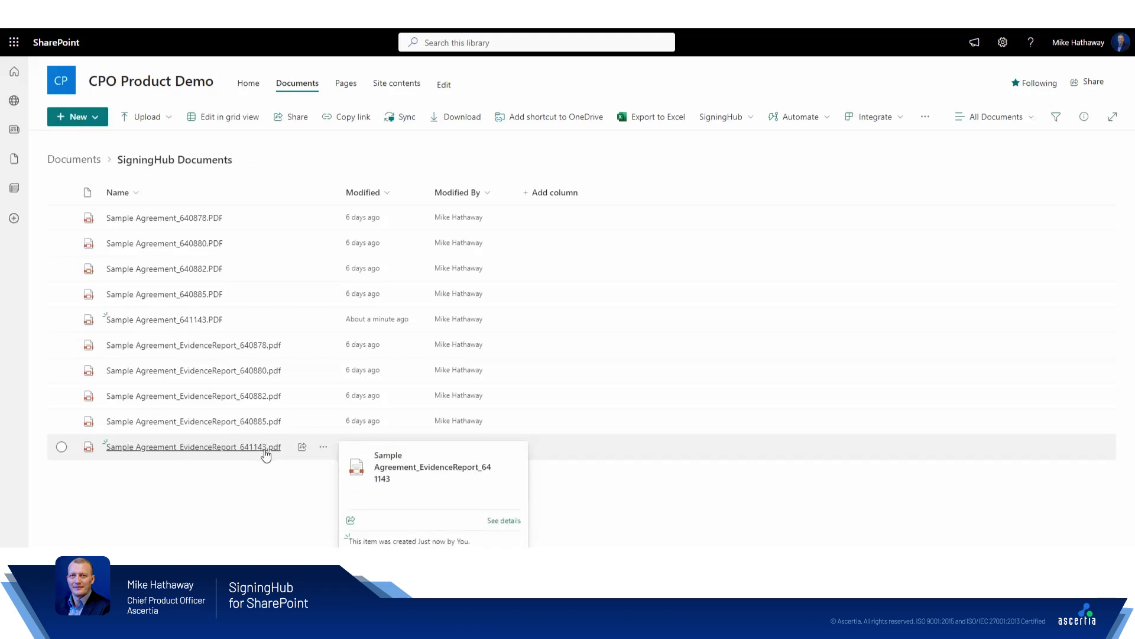
# - Preview Sample Agreement_641143.PDF down to page 2's signed Ascertia box, then close it
pyautogui.click(198, 321)
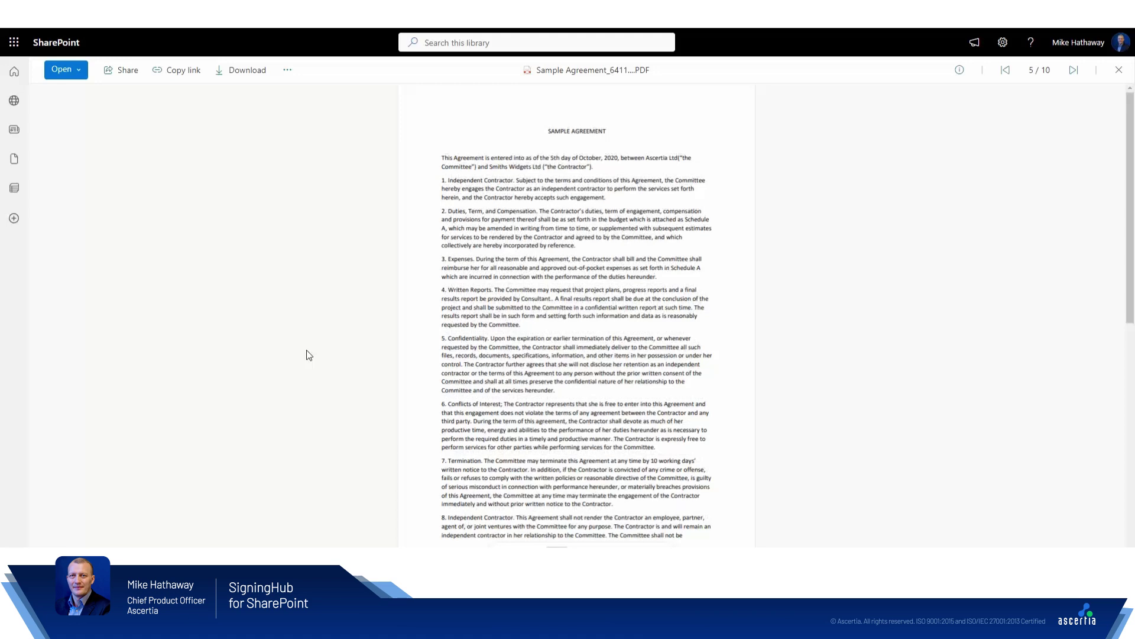
pyautogui.scroll(-10, 453, 381)
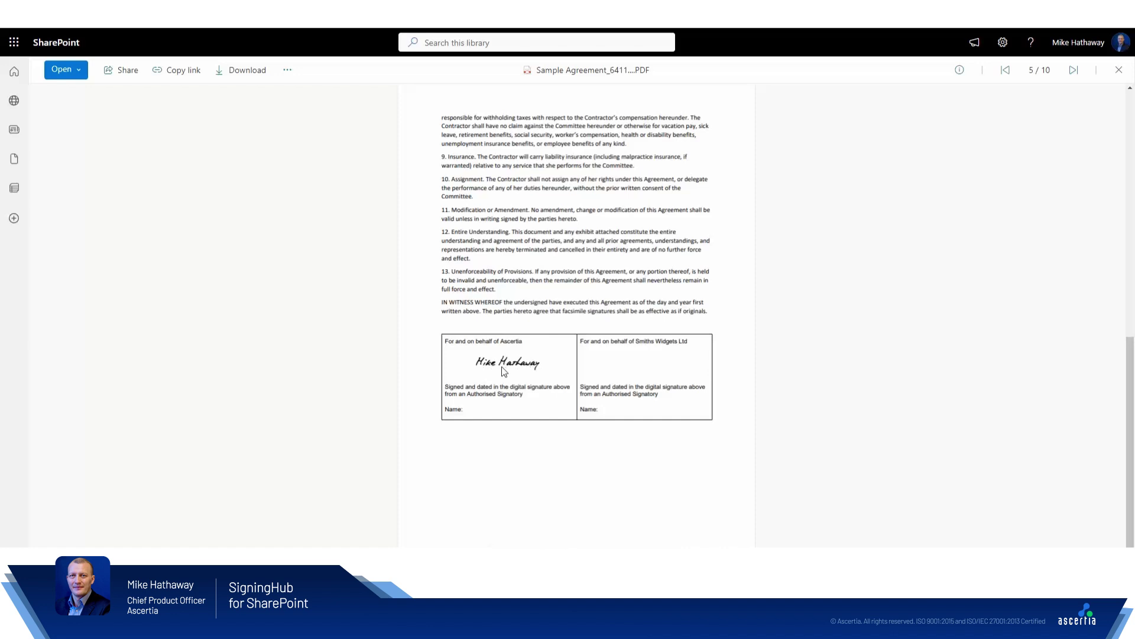
pyautogui.click(1119, 69)
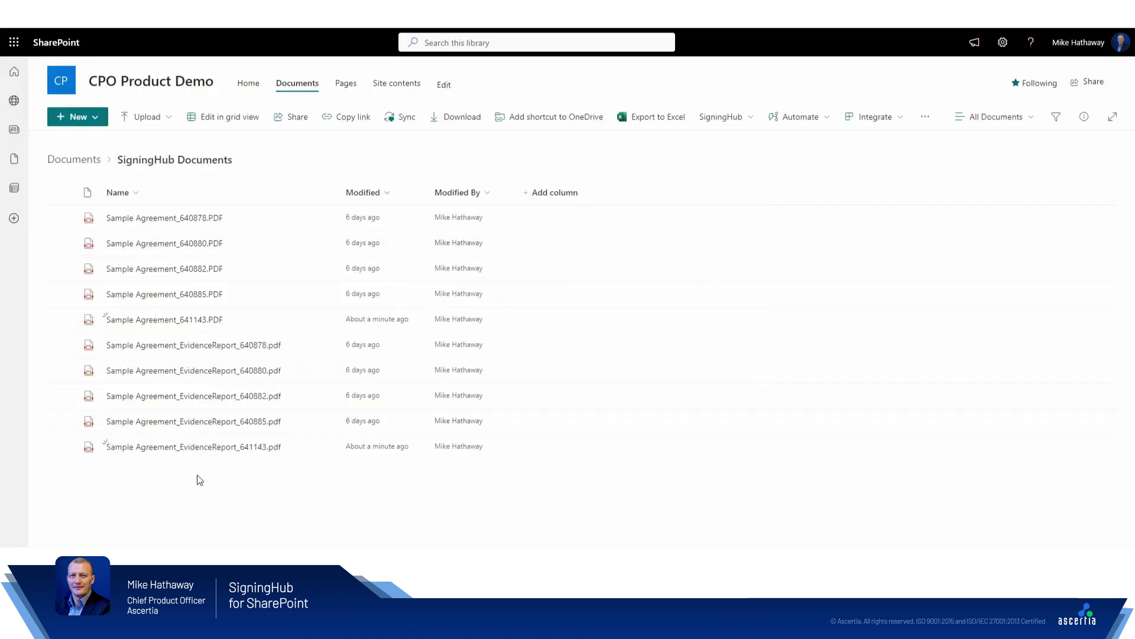
# - Open Sample Agreement_EvidenceReport_641143.pdf and highlight the package name and document hash values
pyautogui.click(210, 448)
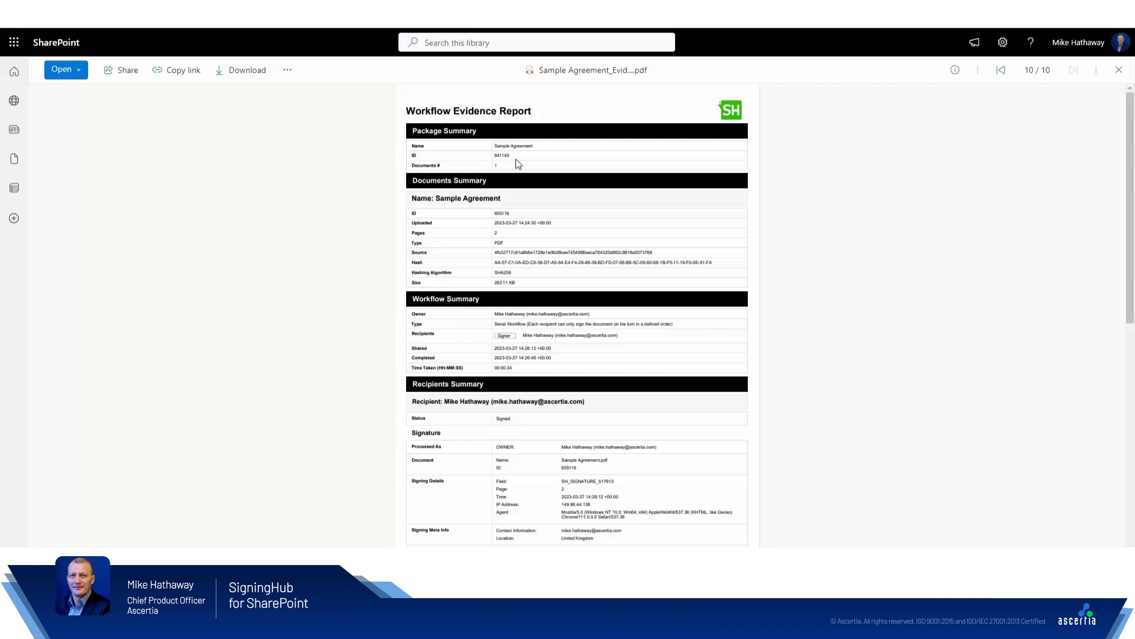
pyautogui.moveTo(535, 146); pyautogui.dragTo(493, 147)
pyautogui.click(544, 219)
pyautogui.moveTo(495, 263); pyautogui.dragTo(713, 264)
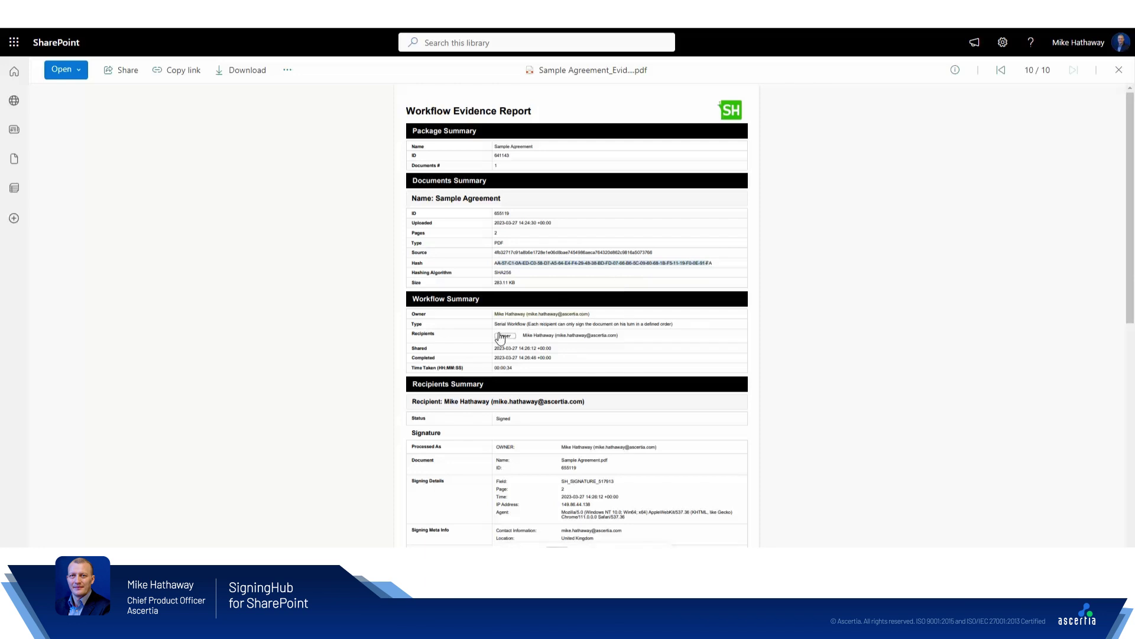
# - Scroll down to the evidence report's Audit Trail table and highlight an IP address value
pyautogui.scroll(-2, 510, 337)
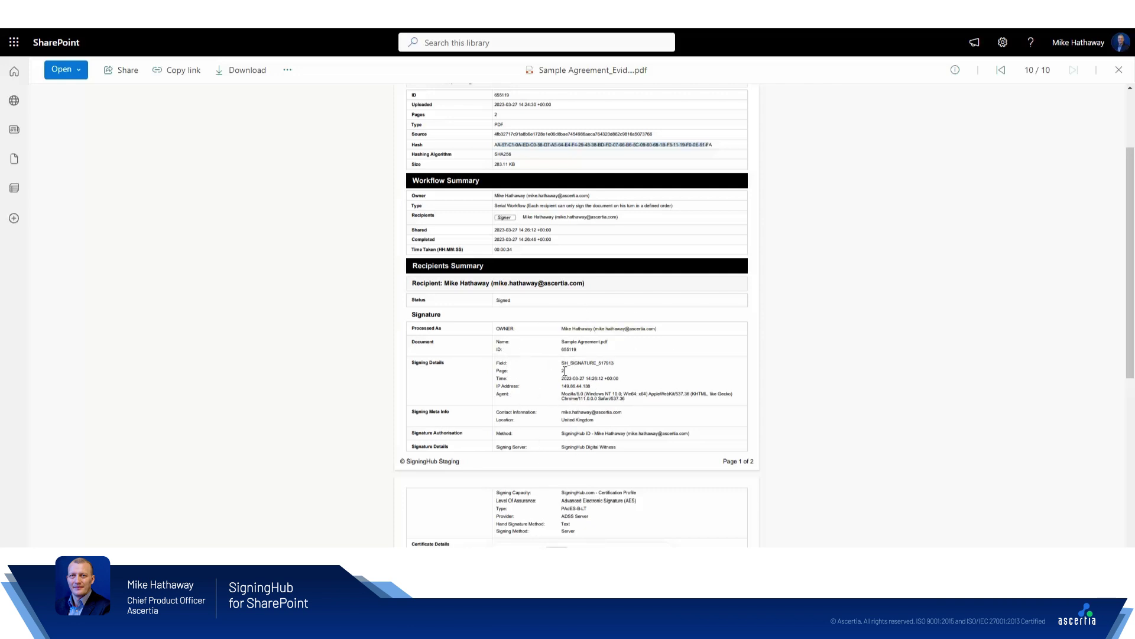
pyautogui.scroll(-7, 565, 373)
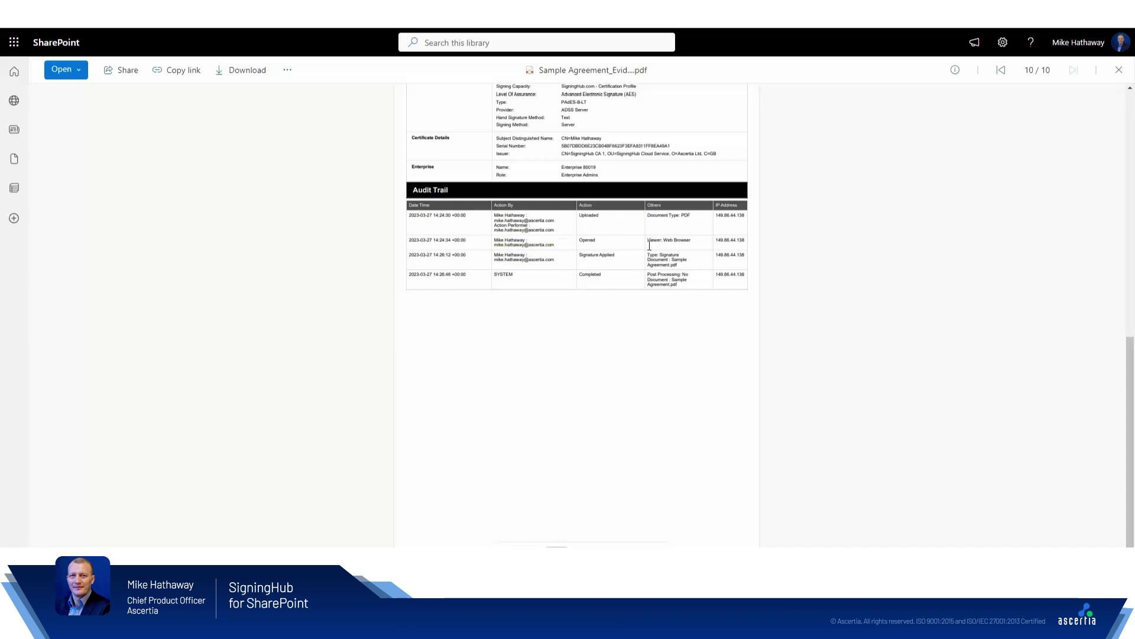
pyautogui.moveTo(745, 240); pyautogui.dragTo(723, 240)
# - Close the evidence report to return to the SigningHub Documents folder list
pyautogui.click(1119, 69)
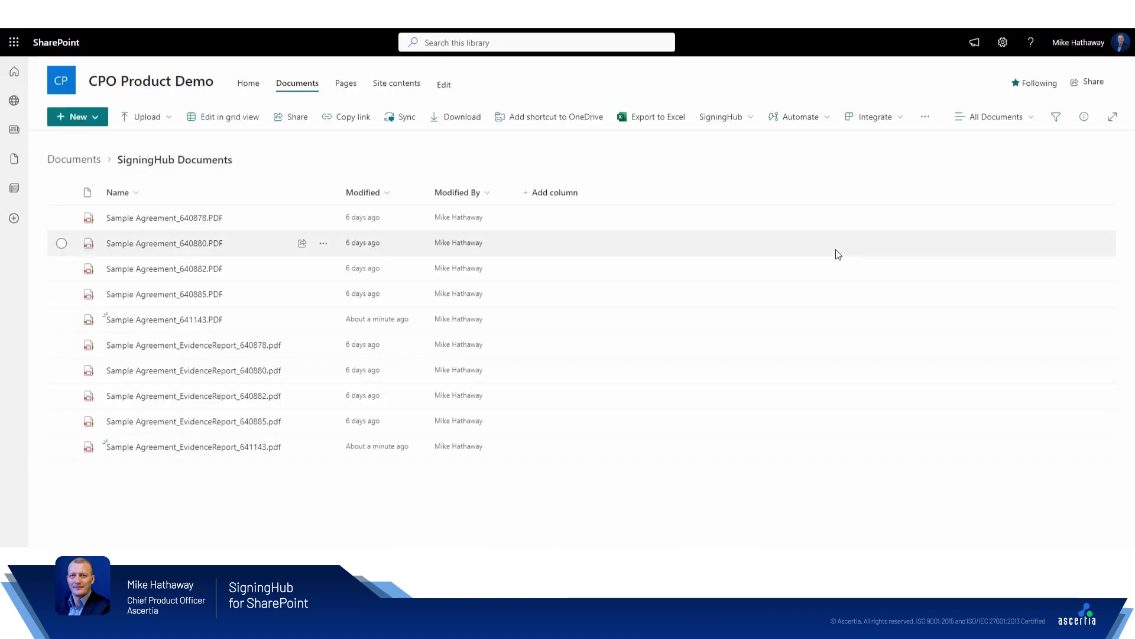